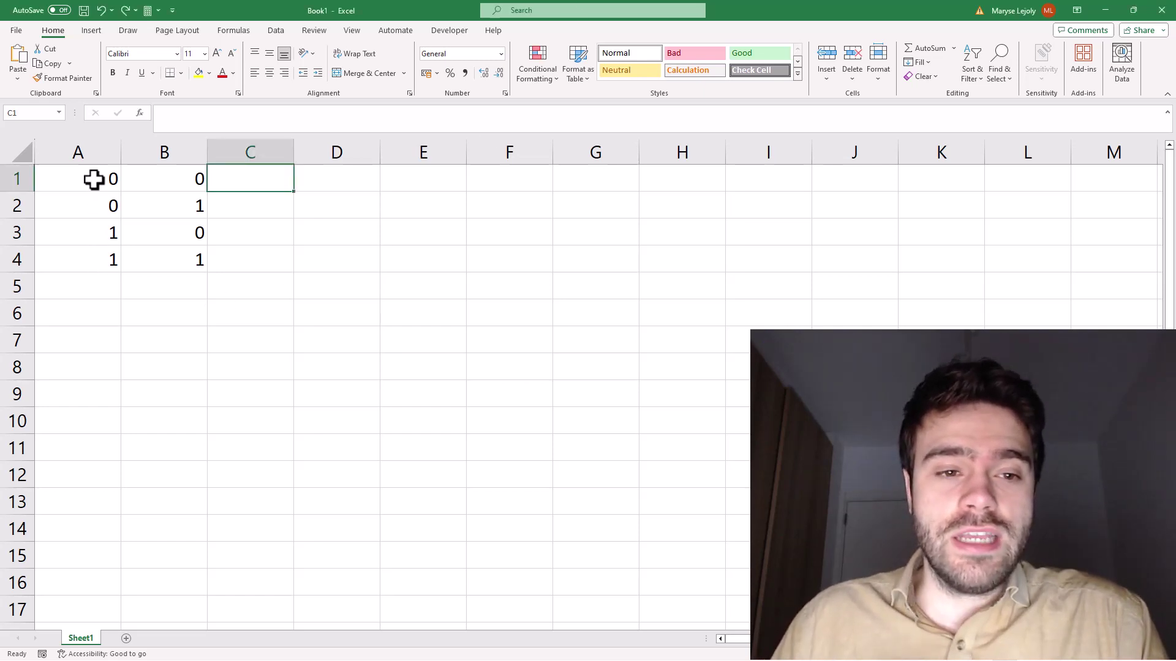
pyautogui.moveTo(95, 178); pyautogui.dragTo(92, 252)
pyautogui.moveTo(163, 185); pyautogui.dragTo(163, 208)
pyautogui.moveTo(163, 208); pyautogui.dragTo(163, 274)
# Enter =OR(A1,B1) in C1 and fill the formula down to C4.
pyautogui.doubleClick(261, 188)
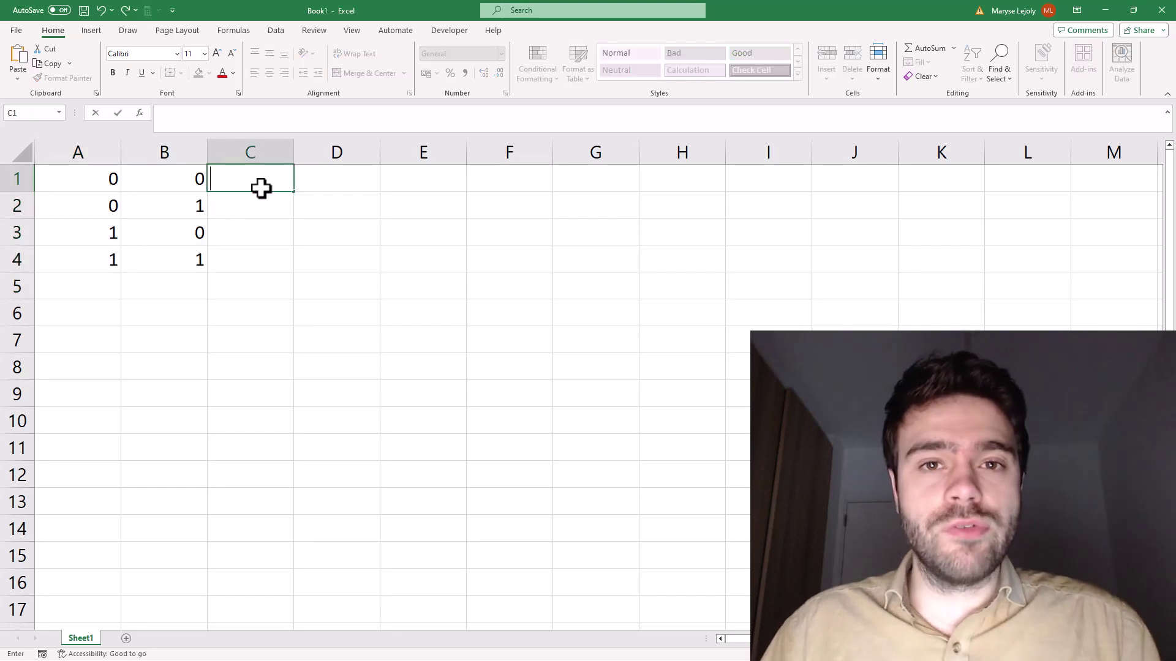
pyautogui.write('=OR(')
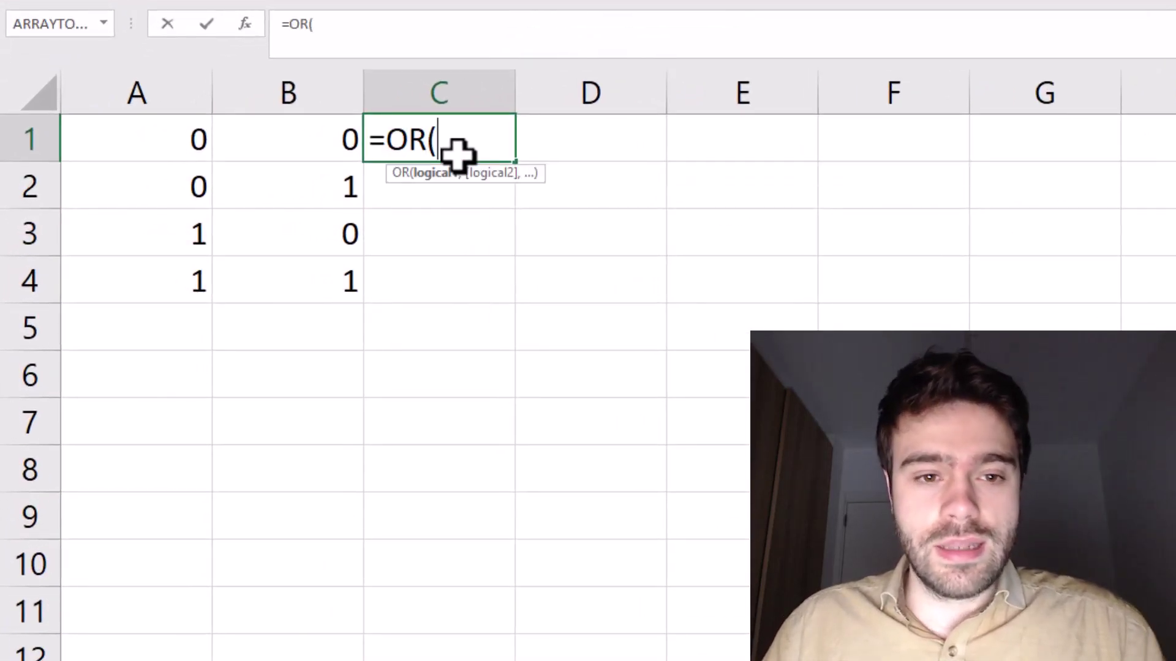
pyautogui.click(196, 136)
pyautogui.write(',')
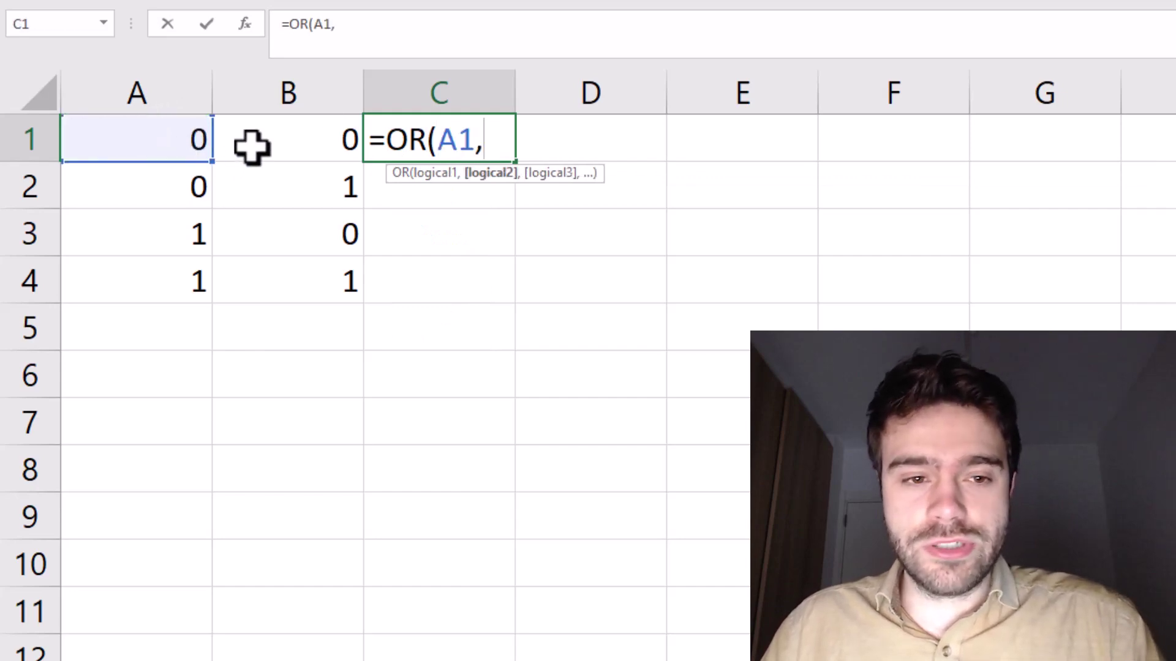
pyautogui.click(264, 141)
pyautogui.write(')')
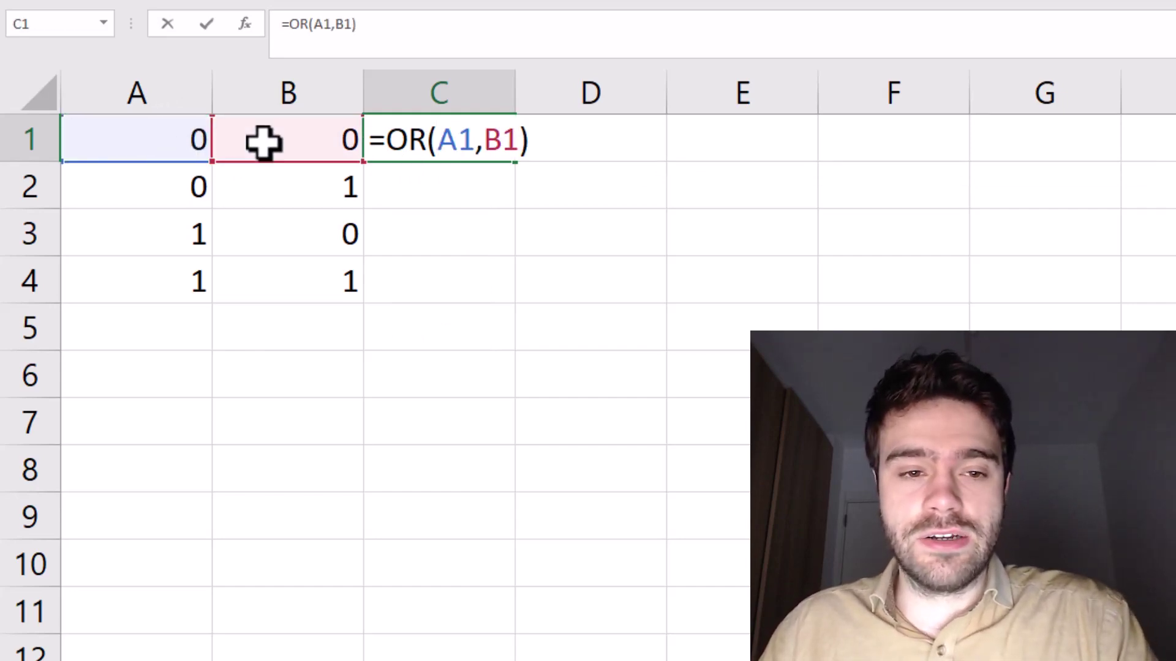
pyautogui.press('Return')
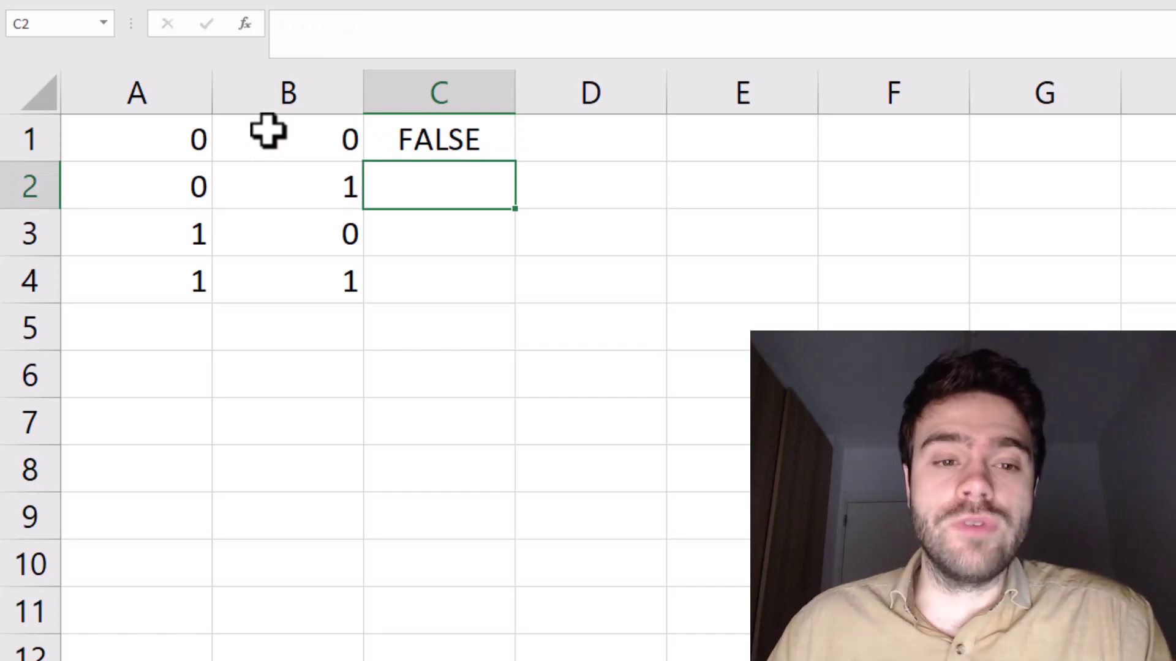
pyautogui.click(470, 147)
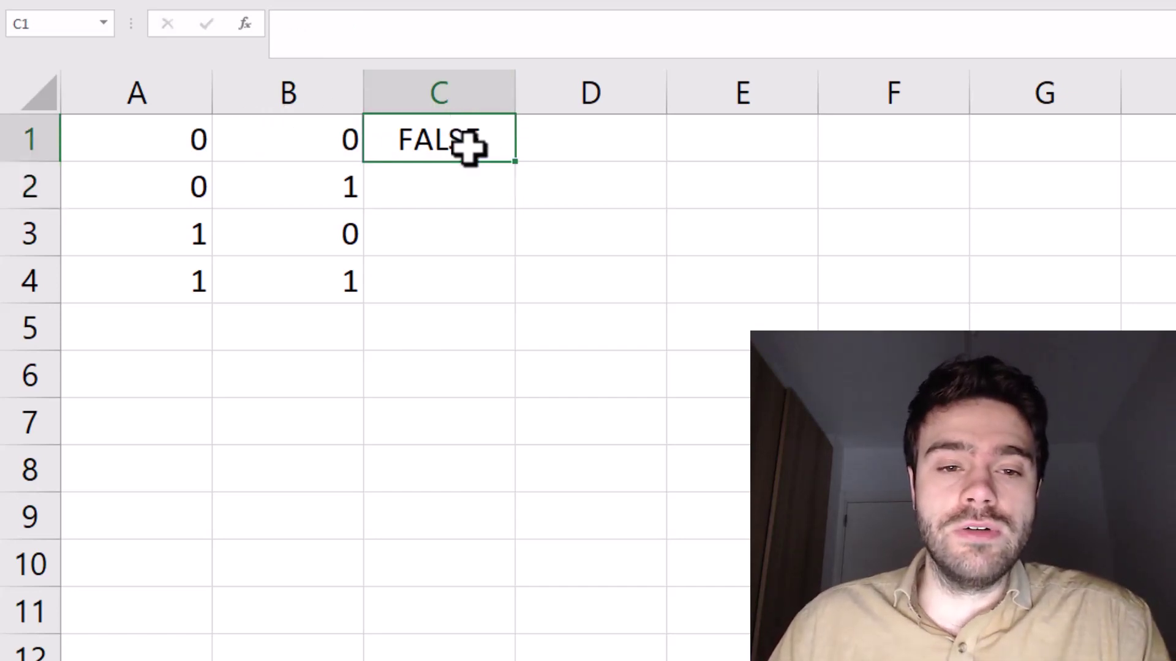
pyautogui.doubleClick(516, 163)
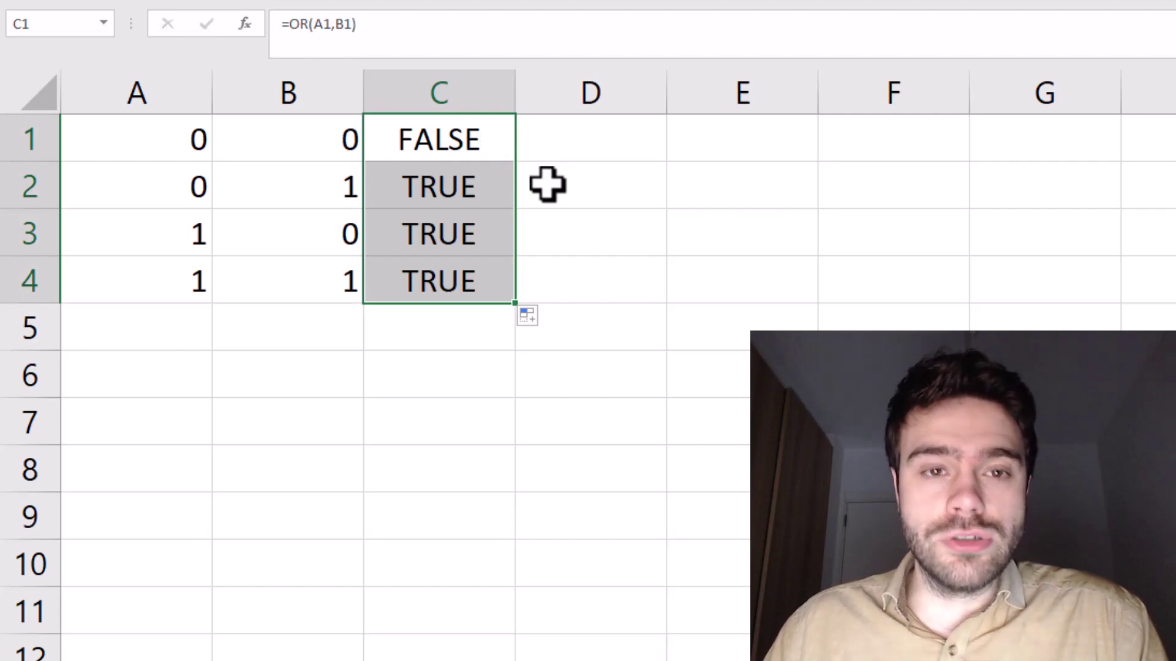
pyautogui.click(539, 190)
pyautogui.click(300, 196)
pyautogui.click(184, 202)
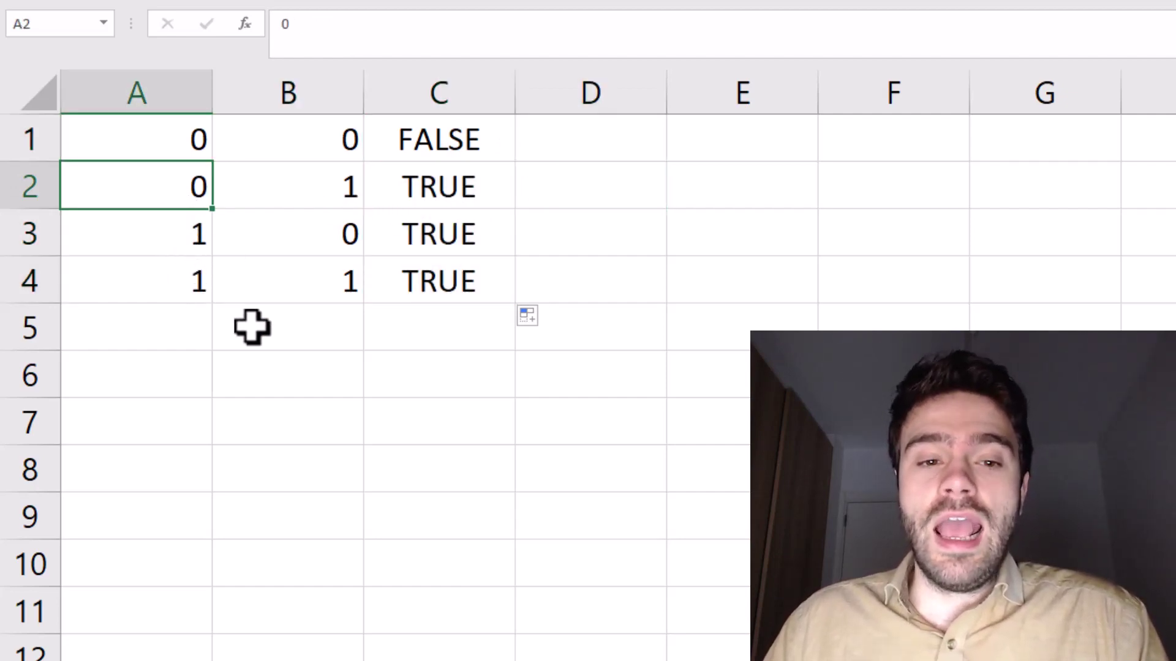
pyautogui.click(370, 292)
pyautogui.moveTo(190, 282); pyautogui.dragTo(257, 276)
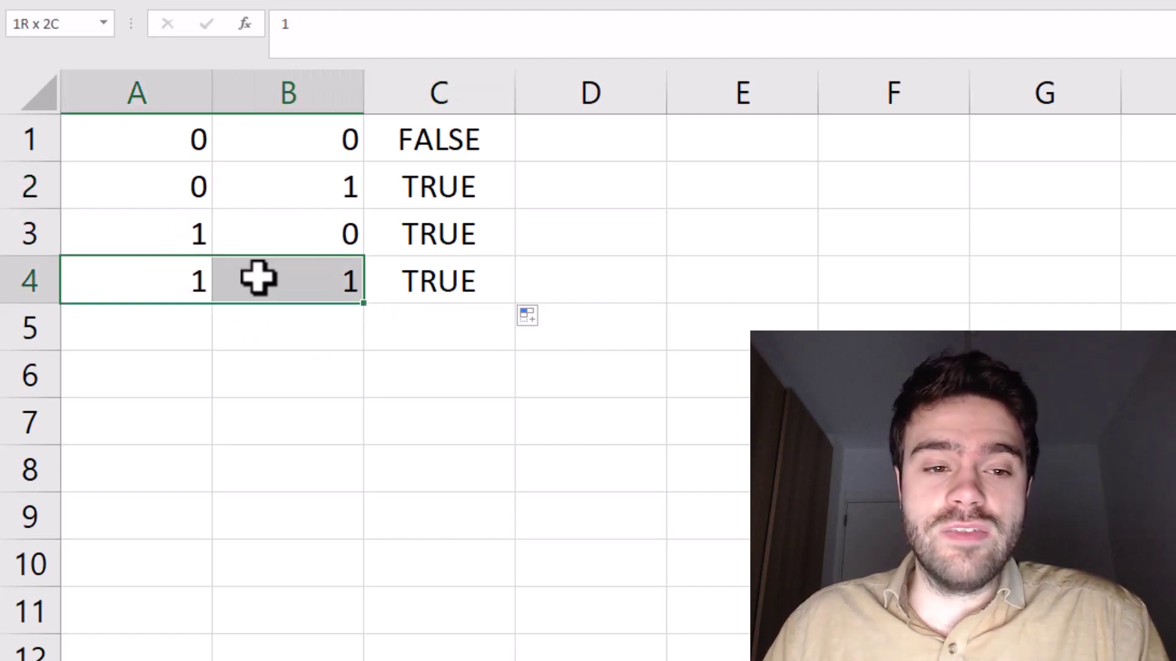
# Enter =XOR(A1,B1,) in D1 and fill the formula down to D4.
pyautogui.click(556, 145)
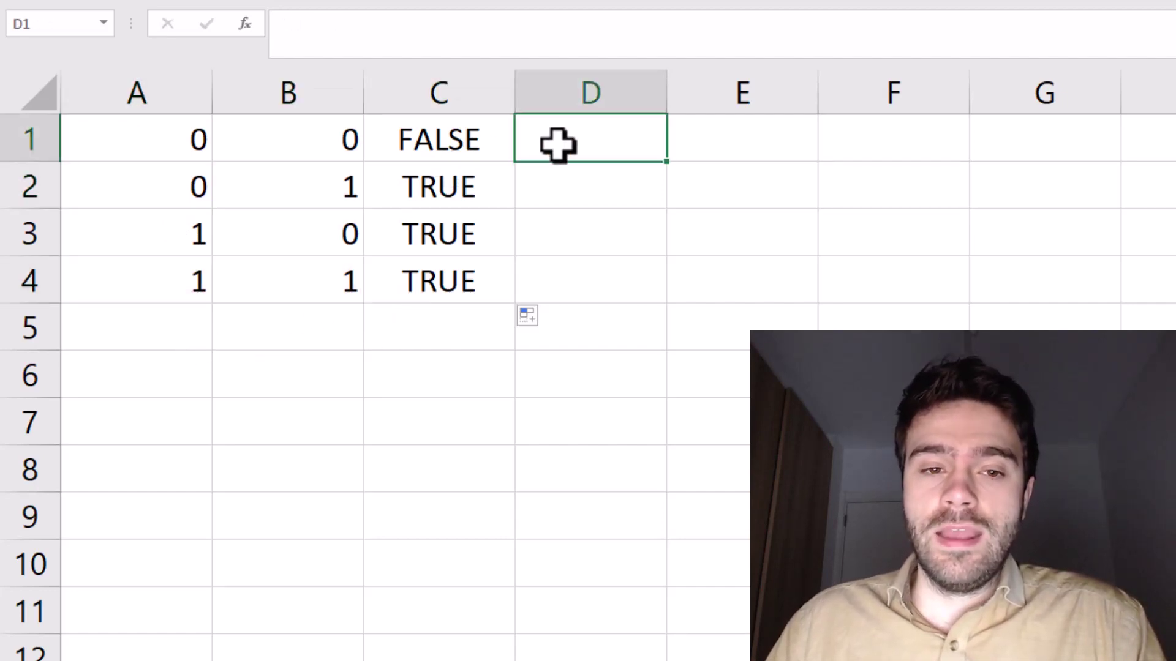
pyautogui.write('=XOR(')
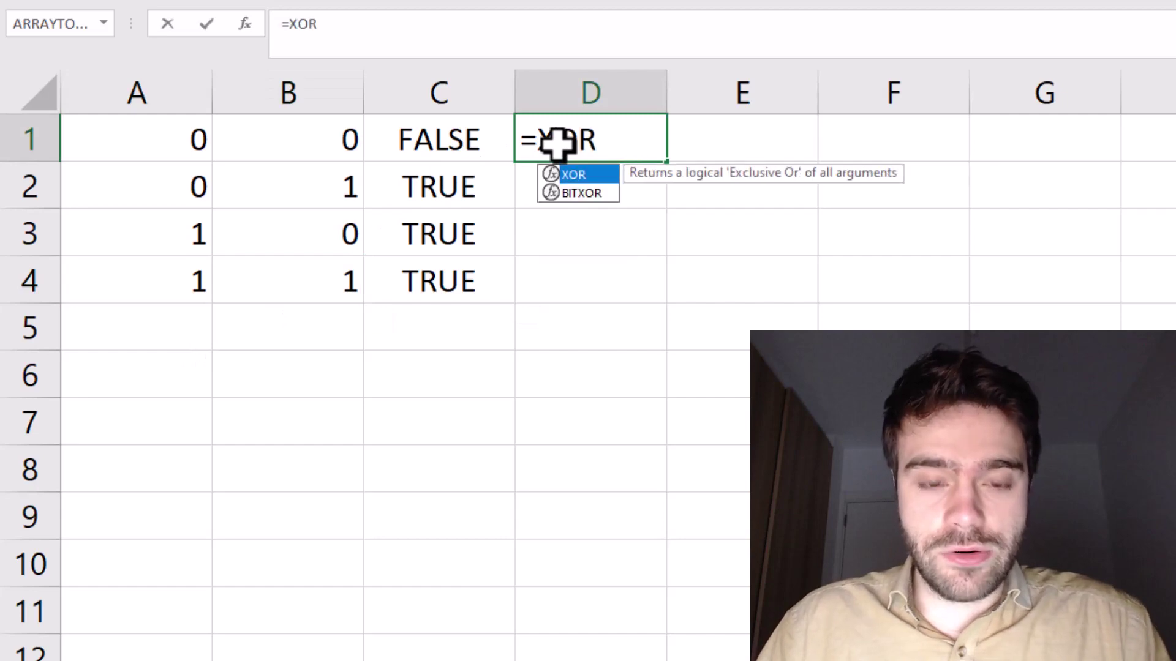
pyautogui.click(202, 136)
pyautogui.write(',')
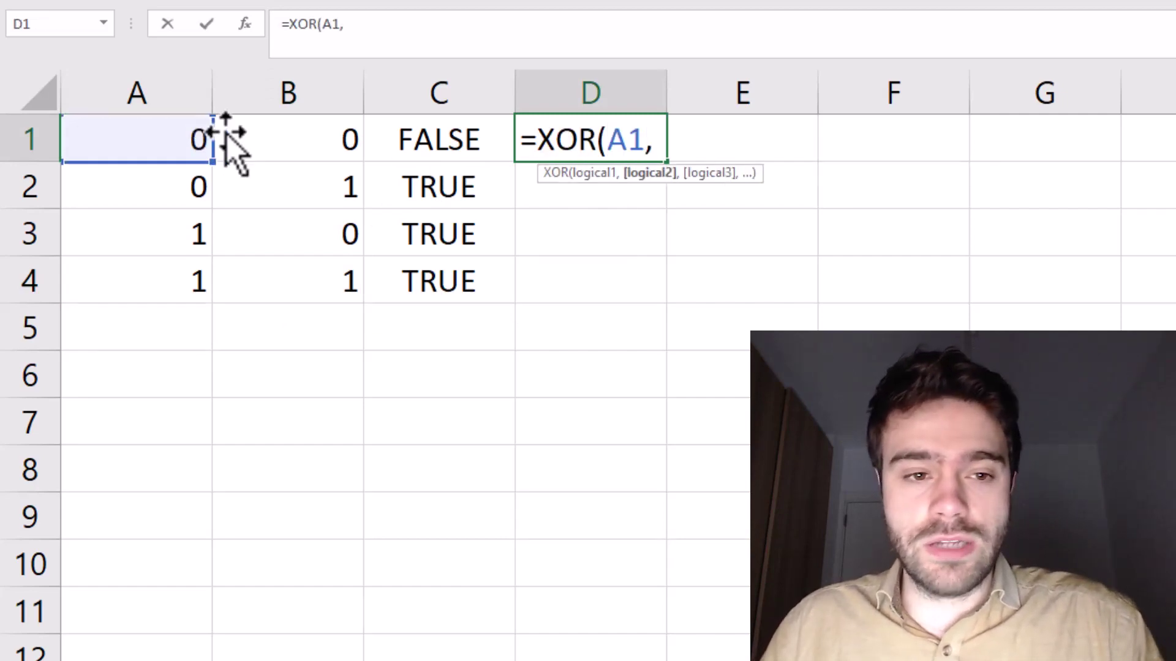
pyautogui.click(284, 136)
pyautogui.write(',')
pyautogui.press('Return')
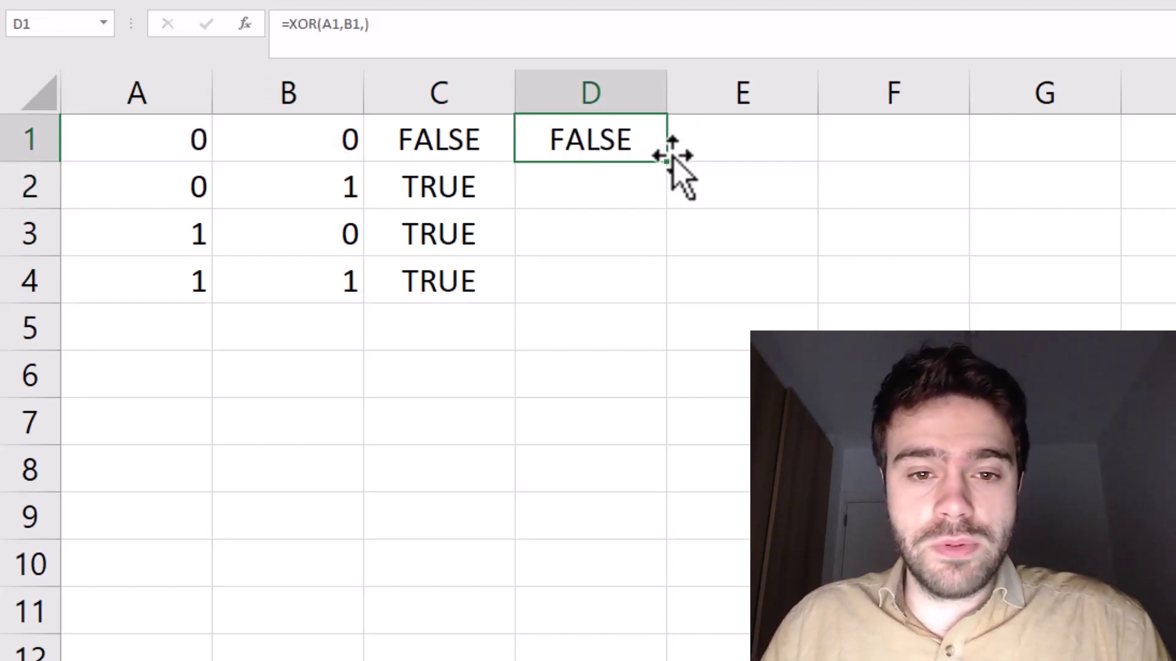
pyautogui.doubleClick(672, 162)
pyautogui.click(680, 178)
pyautogui.click(576, 295)
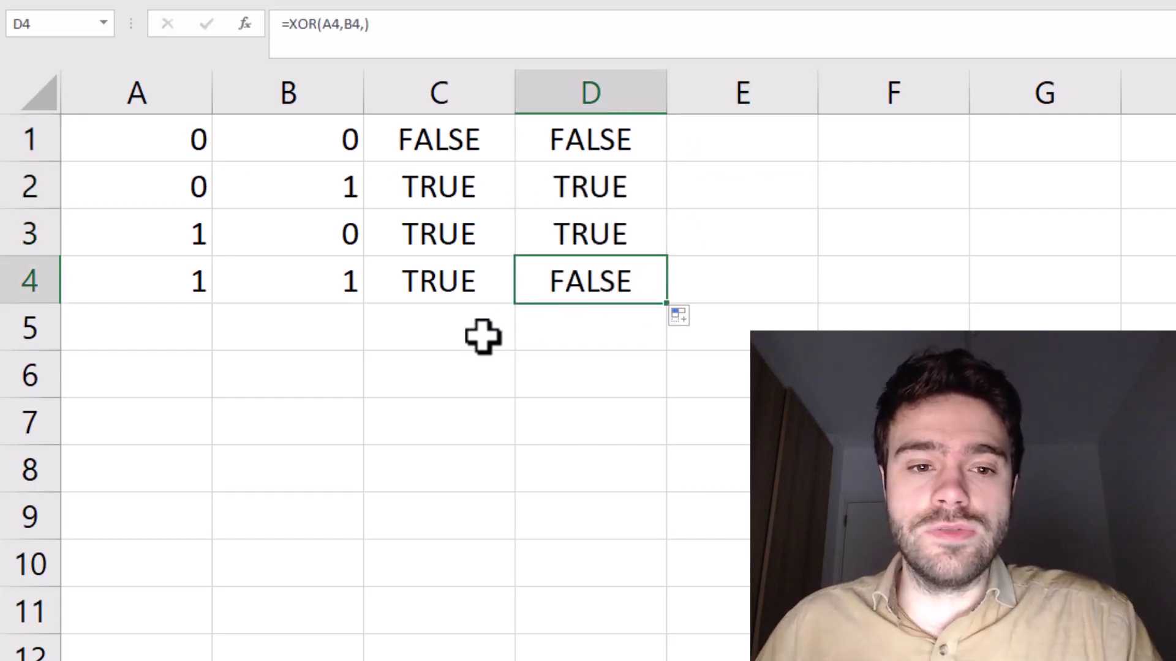
pyautogui.moveTo(178, 283); pyautogui.dragTo(241, 281)
pyautogui.click(559, 290)
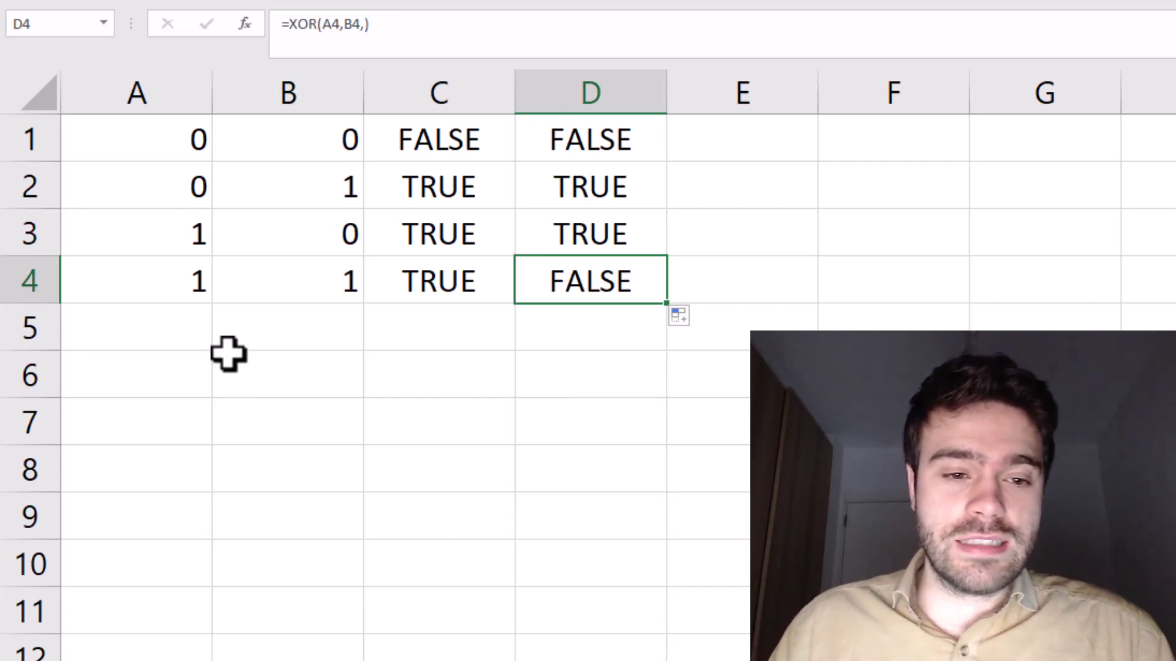
# Enter 49 in A6 and convert it to binary in A7 with =DEC2BIN(A6).
pyautogui.click(175, 368)
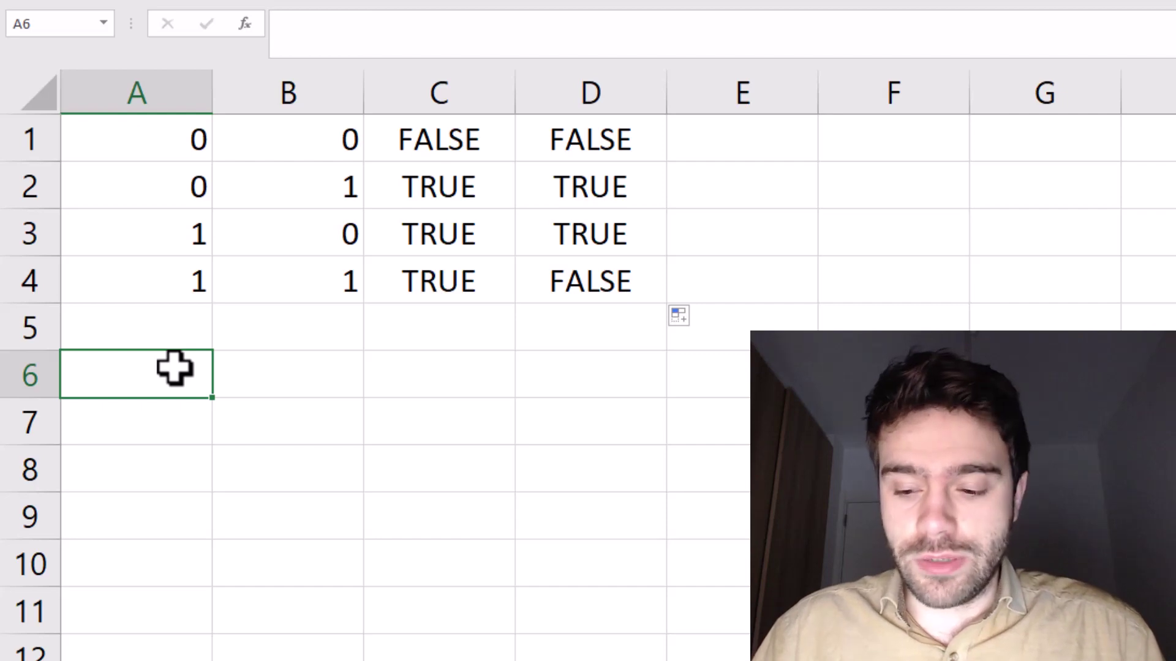
pyautogui.write('49')
pyautogui.press('Return')
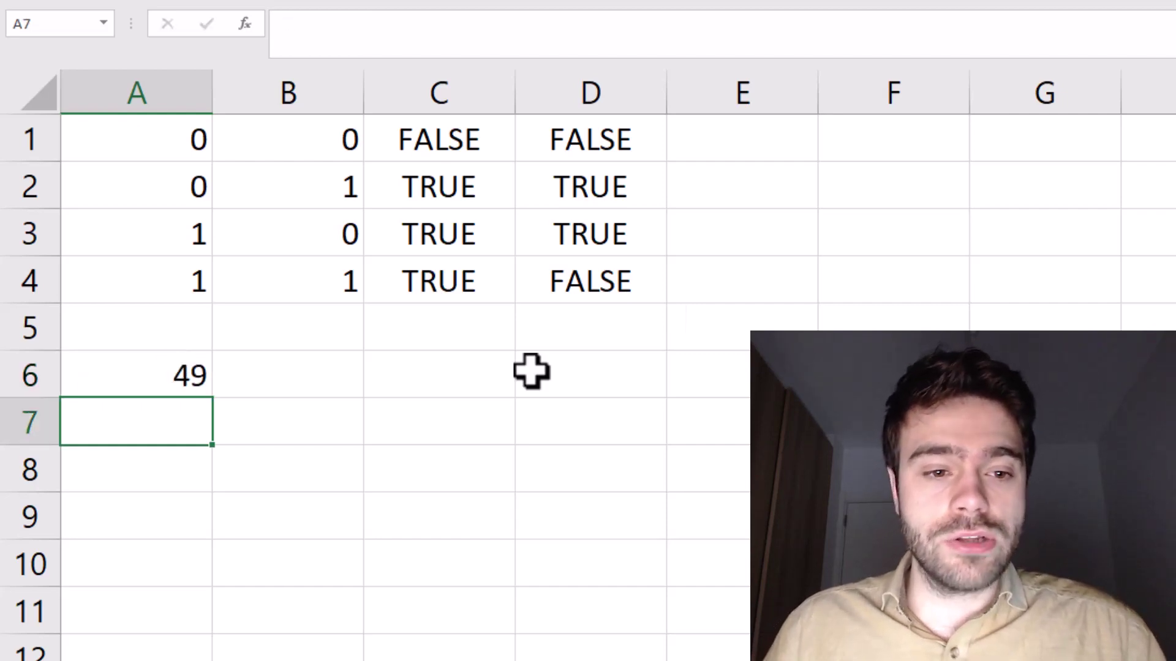
pyautogui.write('=')
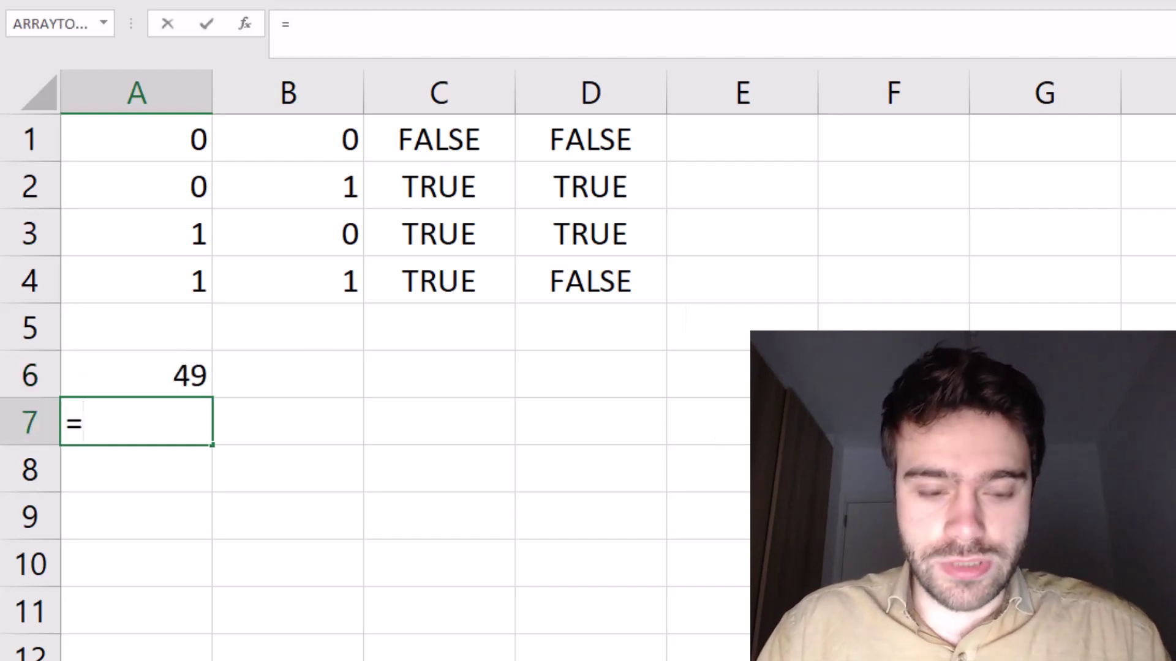
pyautogui.write('DEC2')
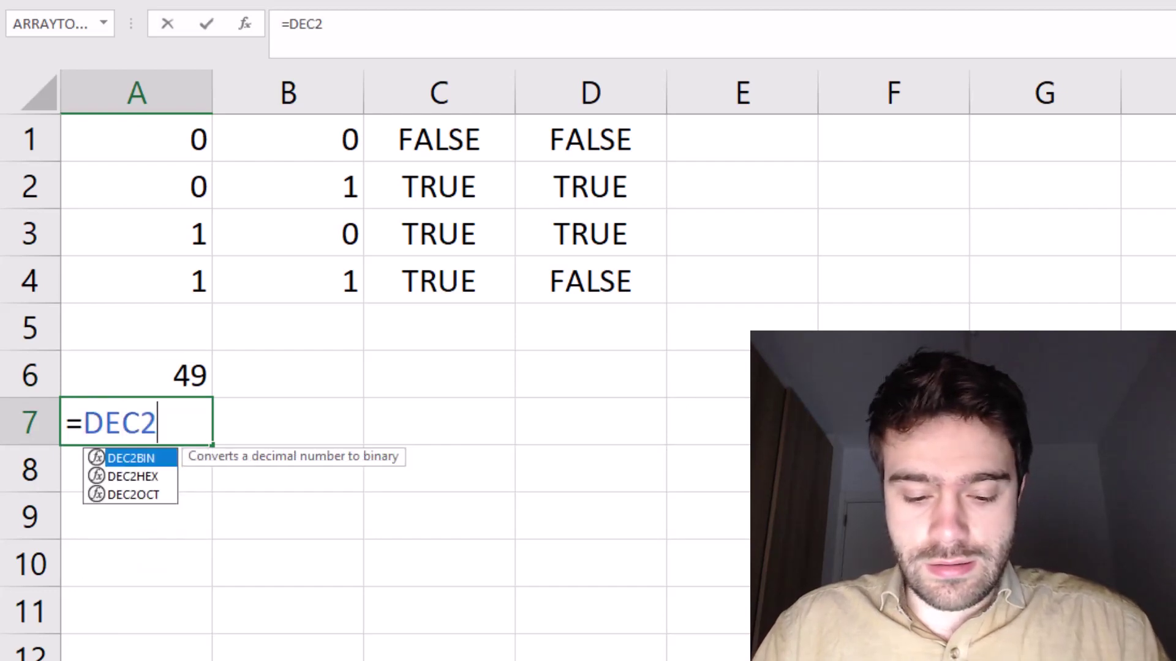
pyautogui.write('BIN')
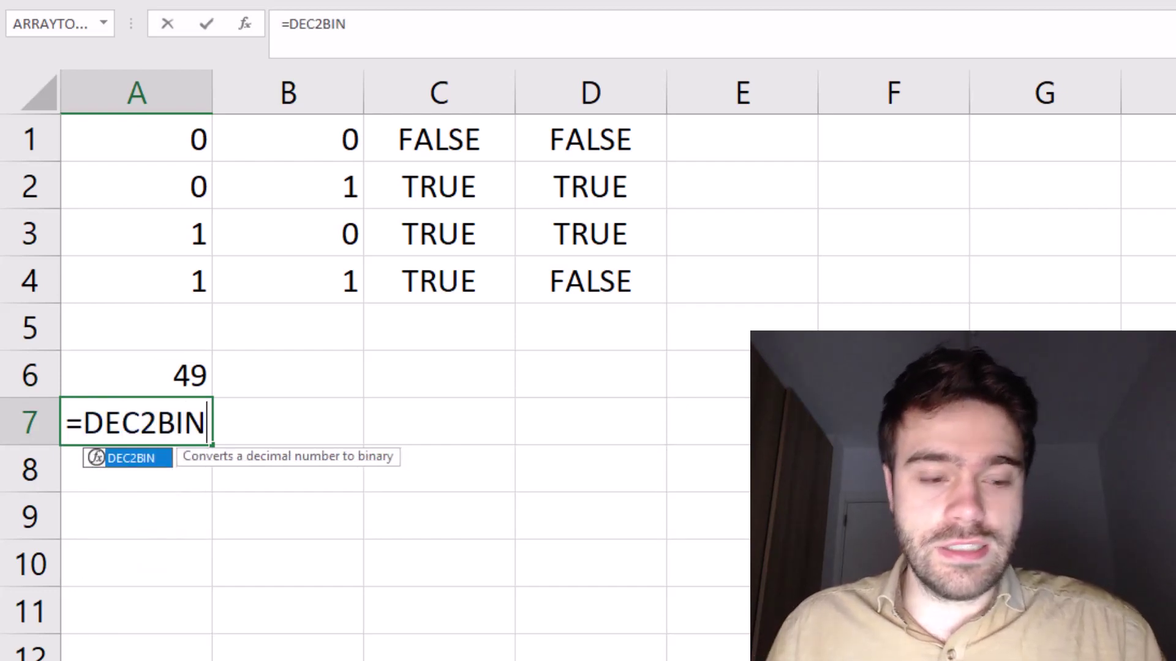
pyautogui.write('(')
pyautogui.click(153, 370)
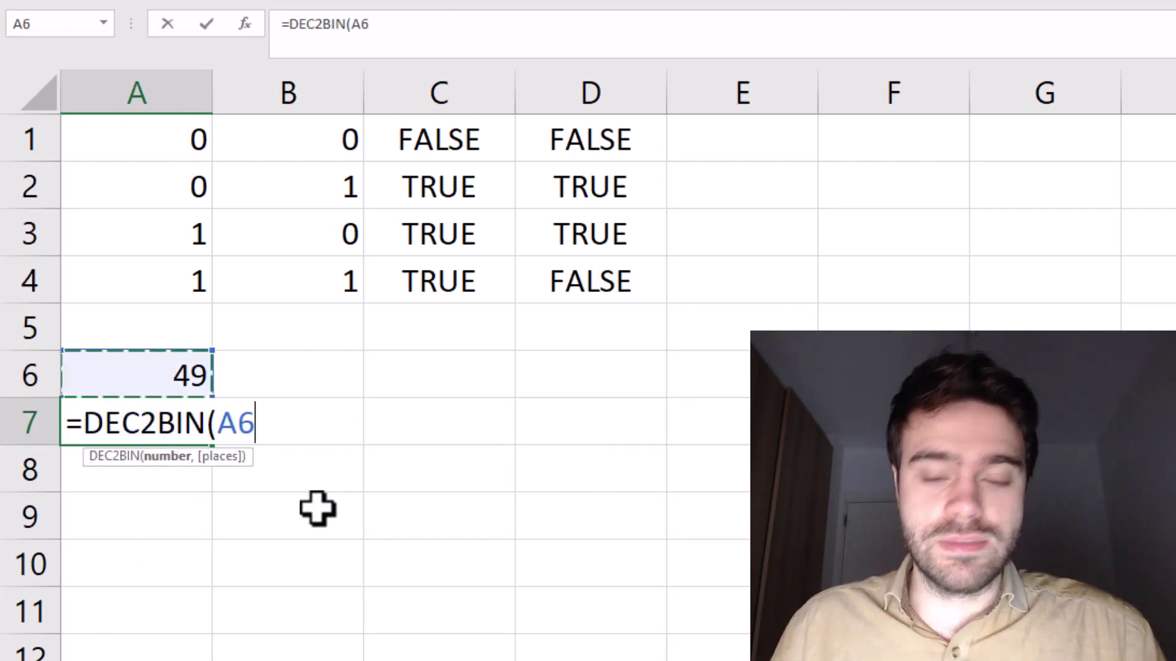
pyautogui.press('Return')
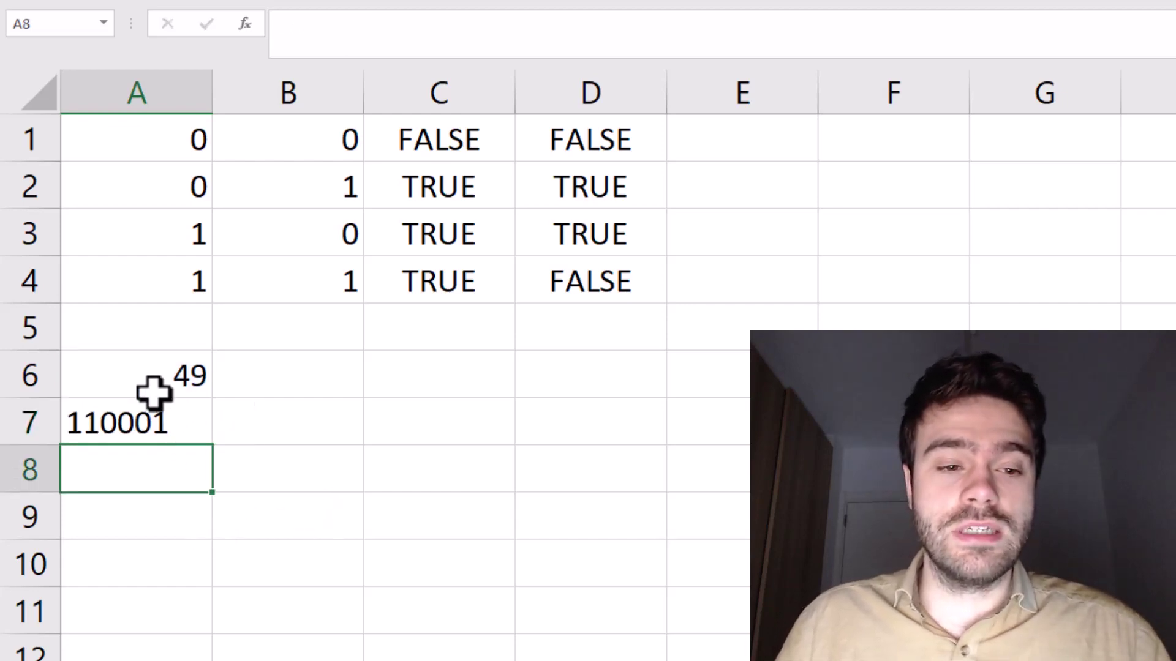
# Enter 60 in B6 and convert it to binary in B7 with =DEC2BIN(B6).
pyautogui.click(345, 426)
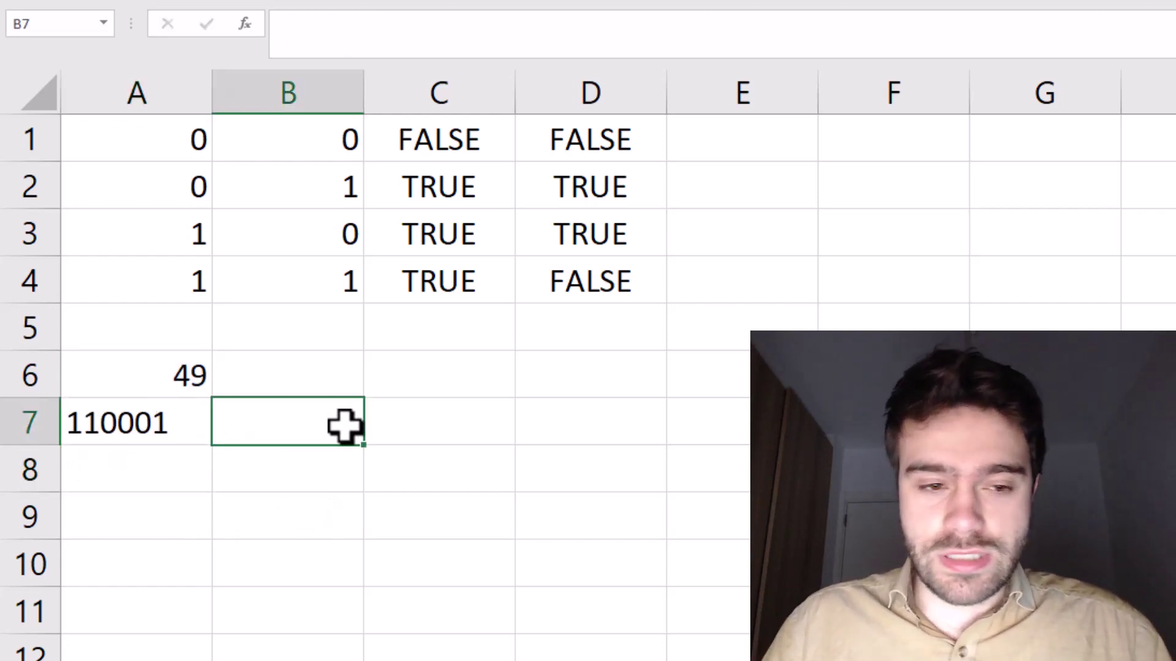
pyautogui.click(361, 381)
pyautogui.write('6')
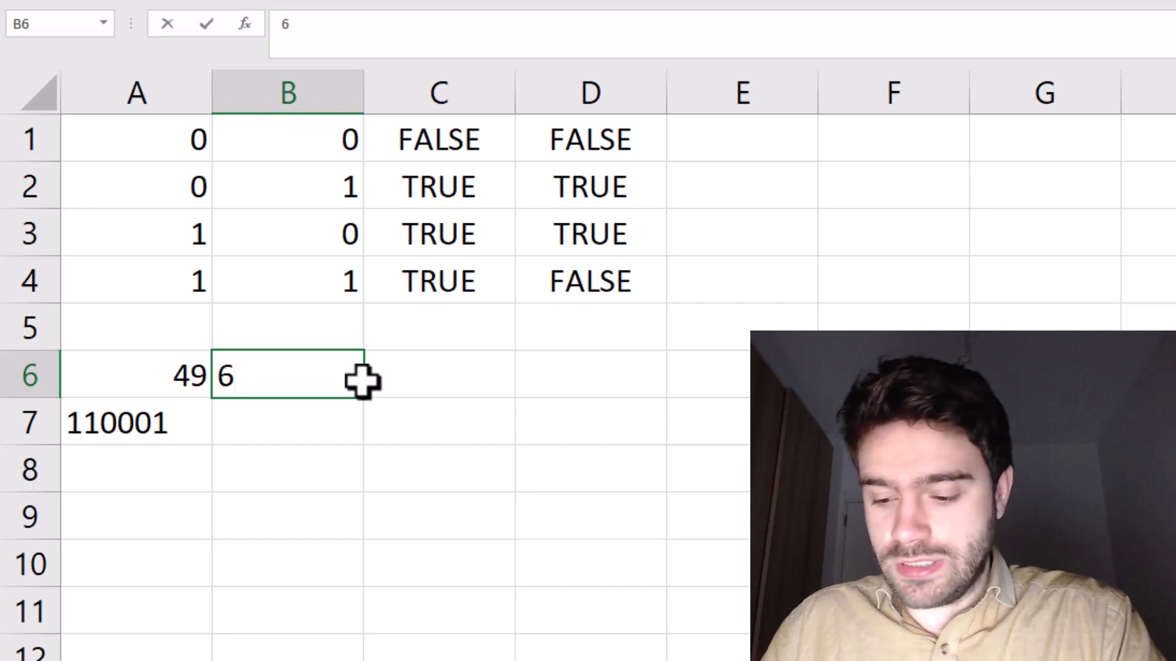
pyautogui.write('0')
pyautogui.click(315, 421)
pyautogui.write('=')
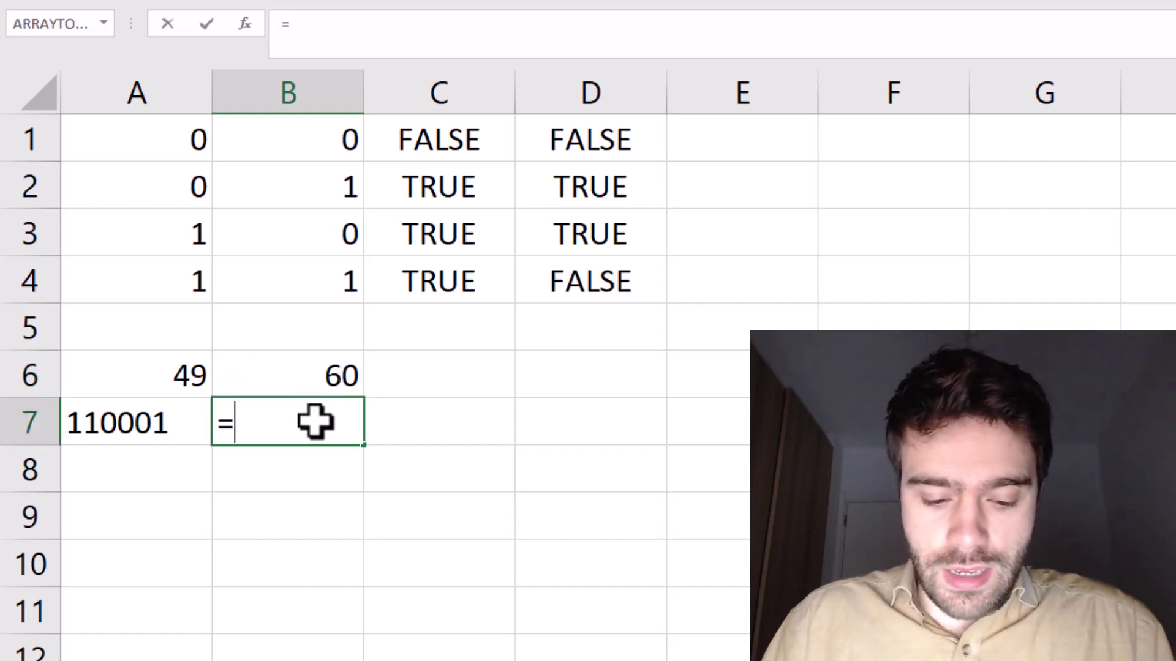
pyautogui.write('DEC2BIN(')
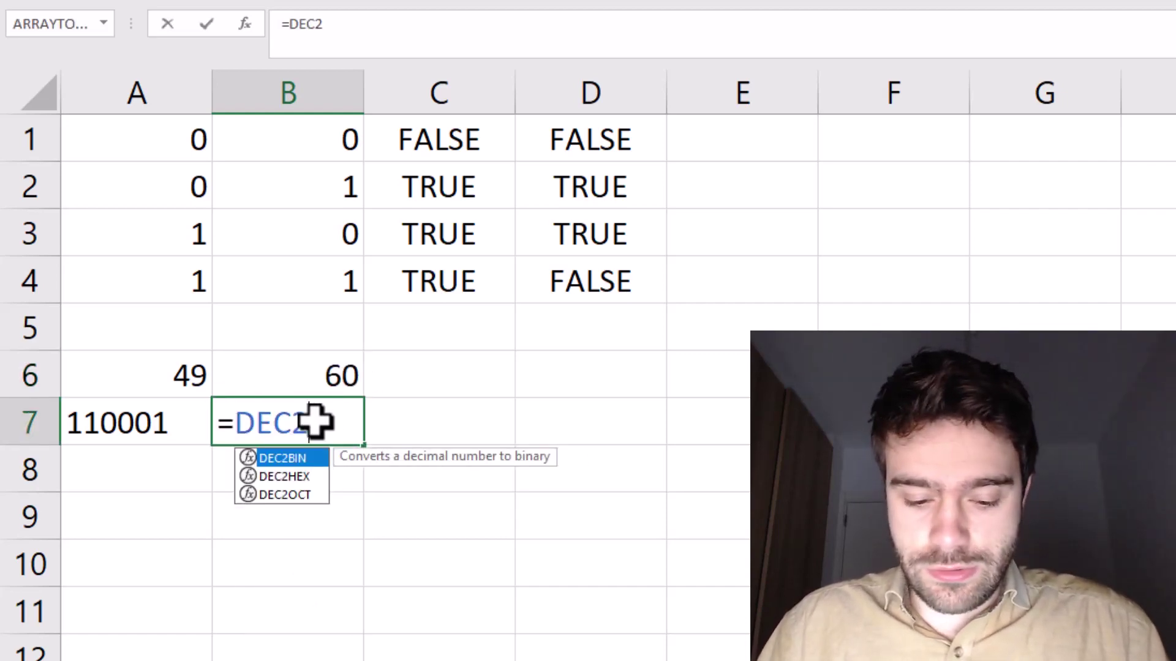
pyautogui.click(305, 374)
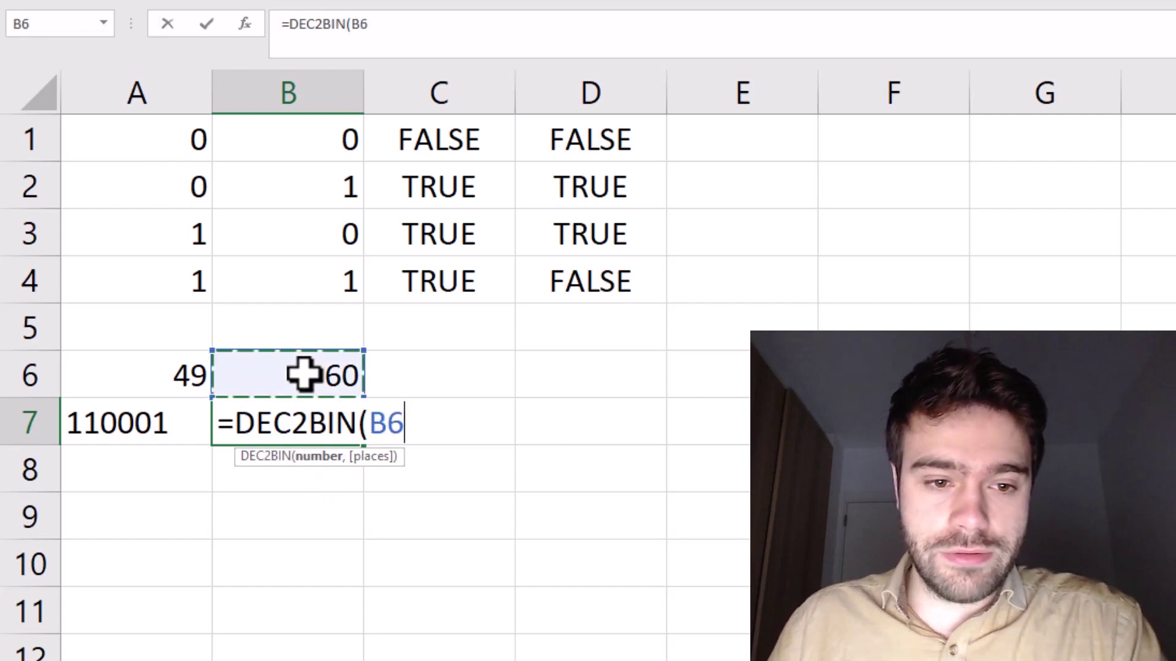
pyautogui.press('Return')
# List the bits of the binary number in A7 one per cell down A9:A14 as 1, 1, 0, 0, 0, 1.
pyautogui.click(163, 507)
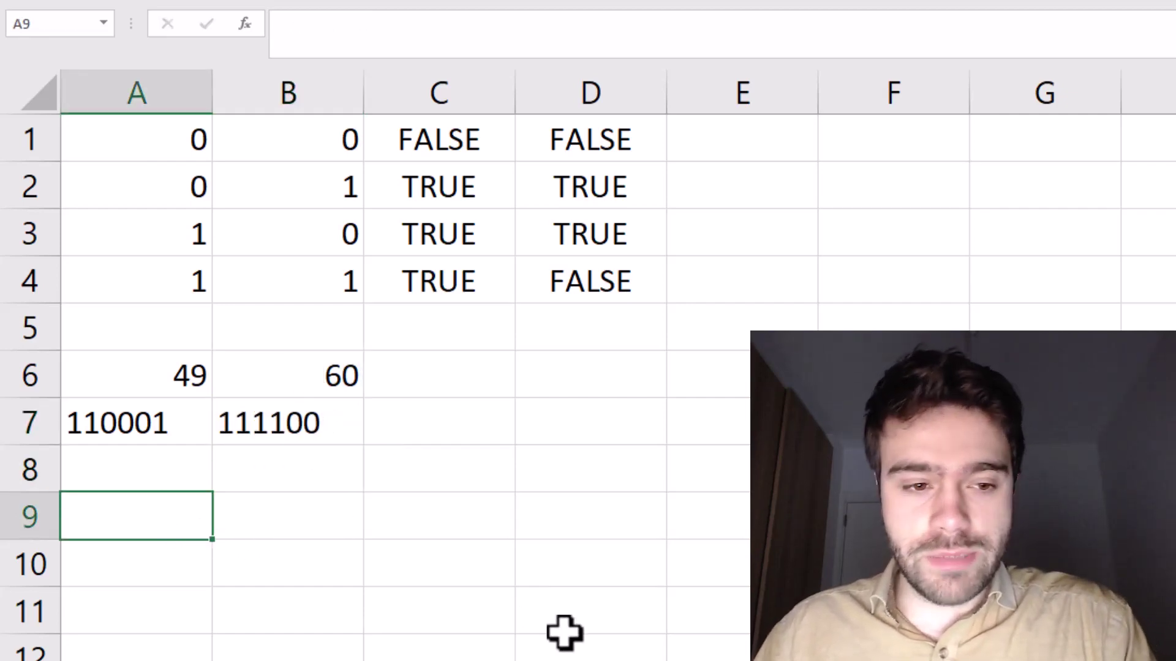
pyautogui.write('1')
pyautogui.press('Return')
pyautogui.write('1')
pyautogui.press('Return')
pyautogui.write('0')
pyautogui.press('Return')
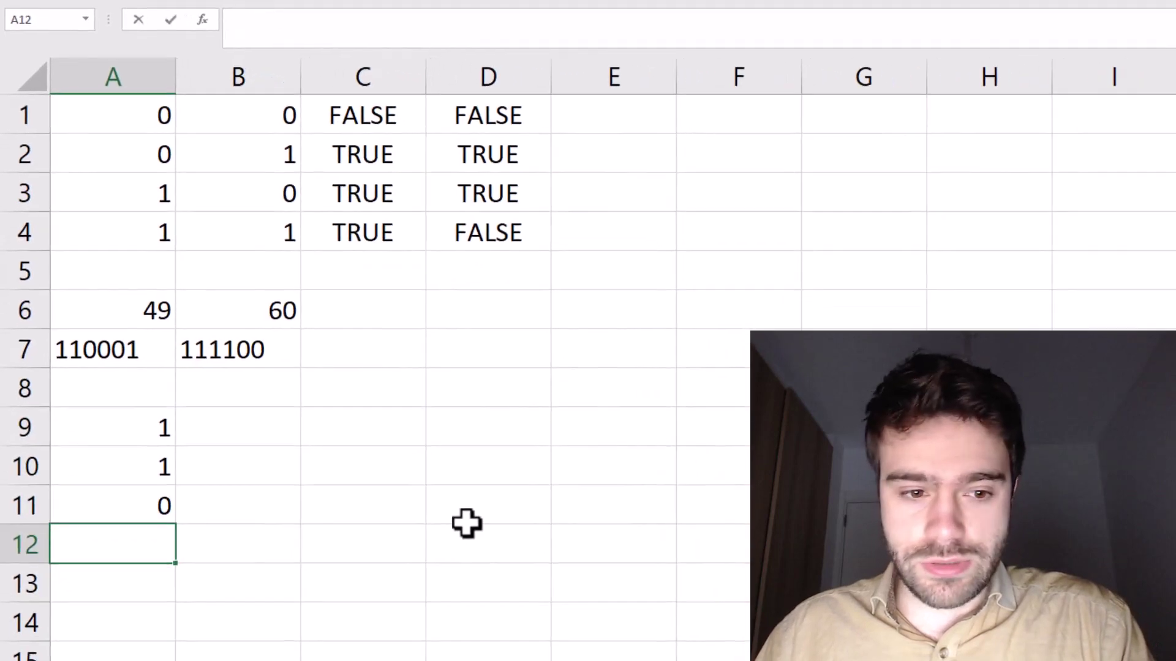
pyautogui.write('0')
pyautogui.press('Return')
pyautogui.write('0')
pyautogui.press('Return')
pyautogui.write('1')
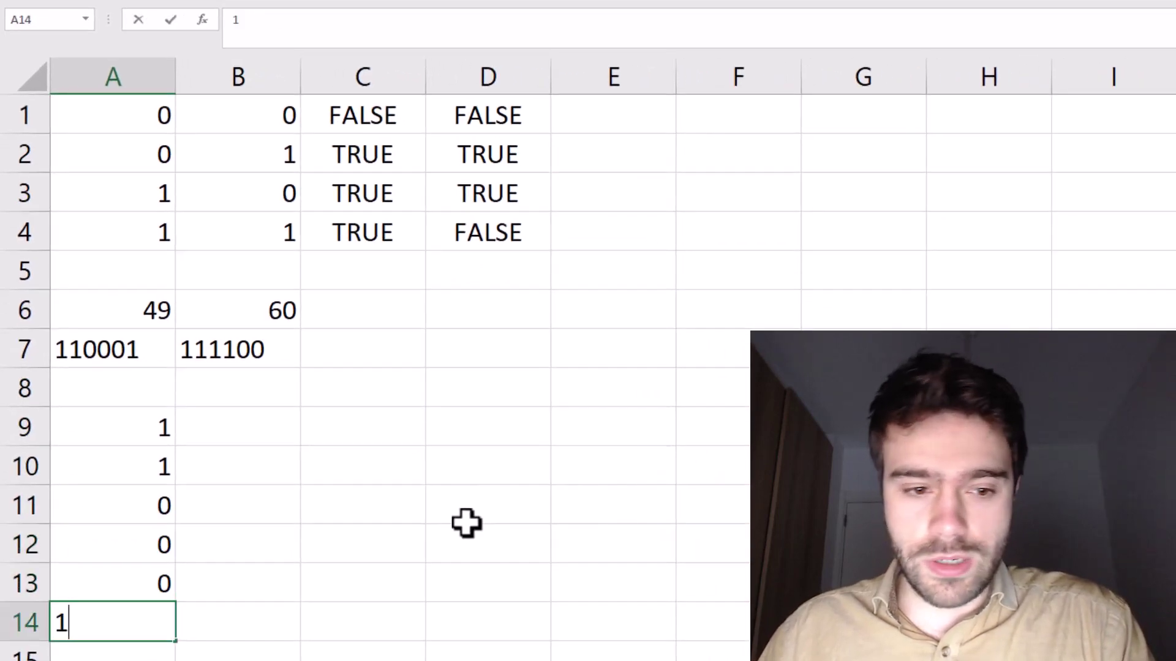
pyautogui.press('Return')
# List the bits of the binary number in B7 one per cell down B9:B14 as 1, 1, 1, 1, 0, 0.
pyautogui.click(260, 432)
pyautogui.write('1')
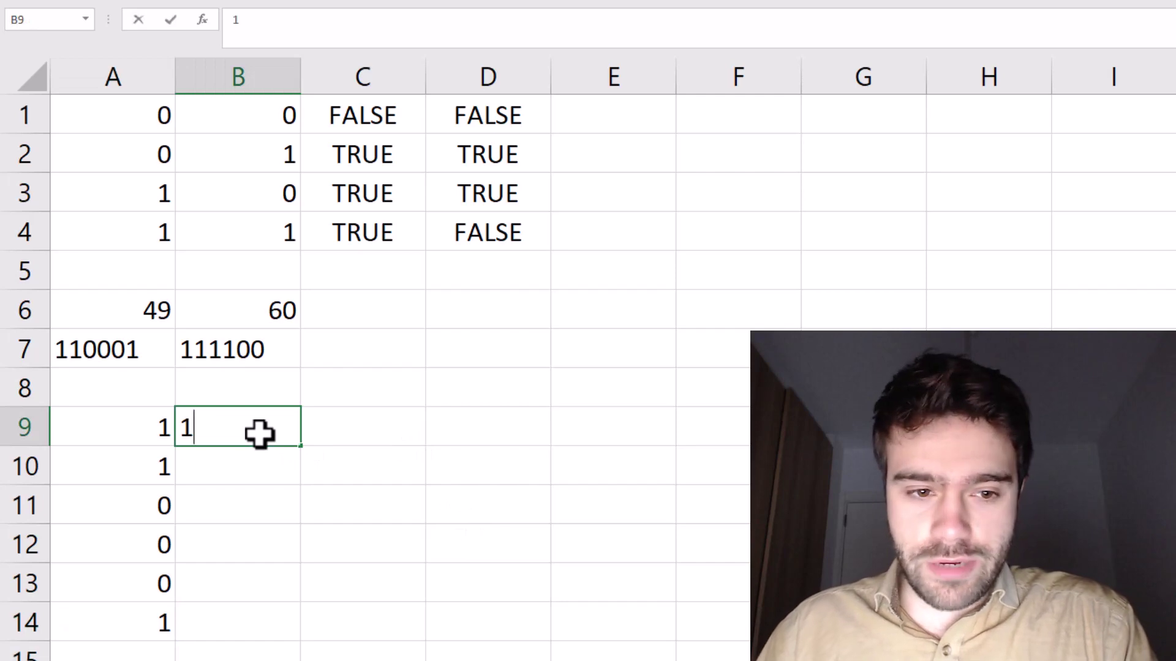
pyautogui.press('Return')
pyautogui.write('1')
pyautogui.press('Return')
pyautogui.write('1')
pyautogui.press('Return')
pyautogui.write('1')
pyautogui.press('Return')
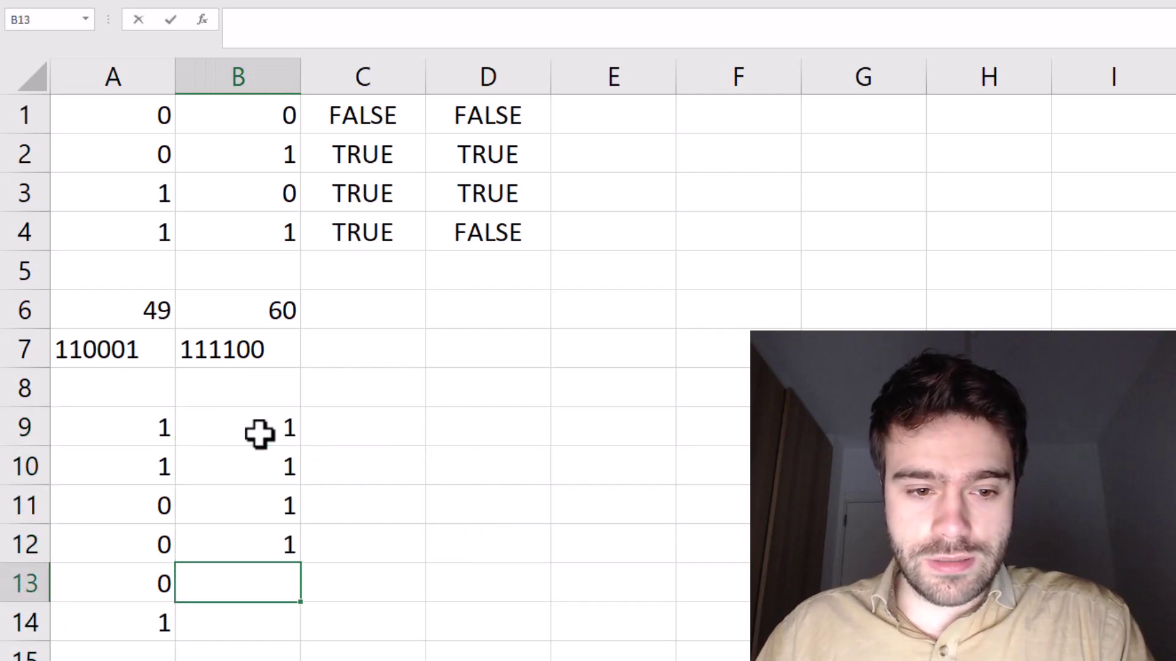
pyautogui.write('0')
pyautogui.press('Return')
pyautogui.write('0')
pyautogui.press('Return')
# Compare the first pair of bits in C9 with the formula =XOR(A9,B9).
pyautogui.click(374, 434)
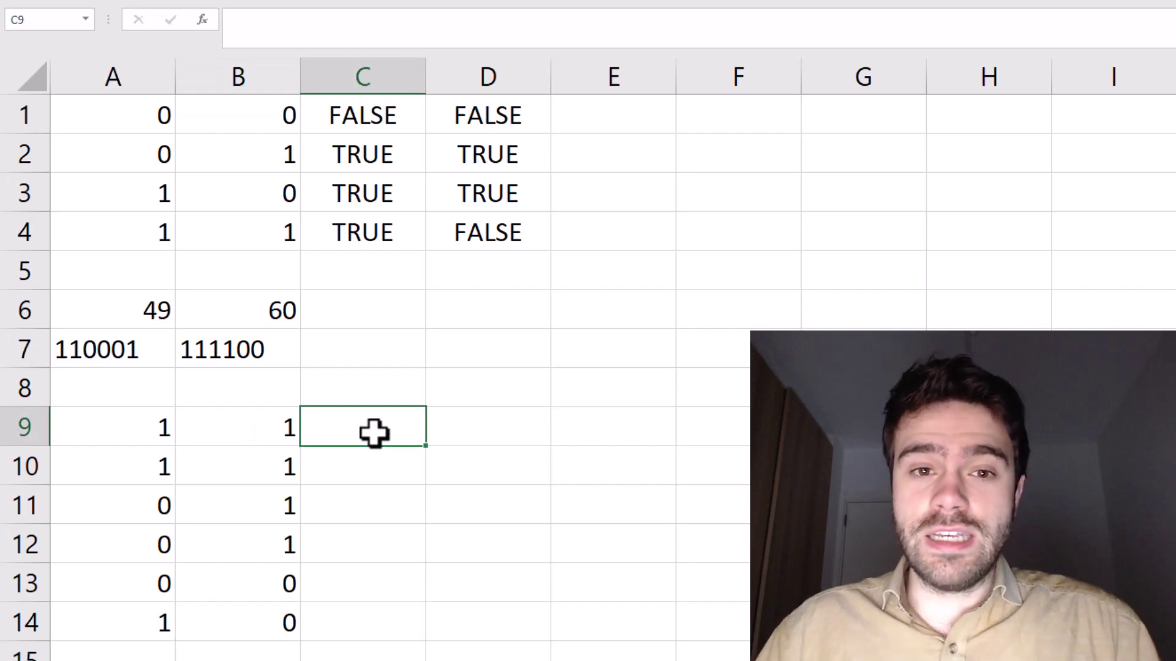
pyautogui.write('=XOR(')
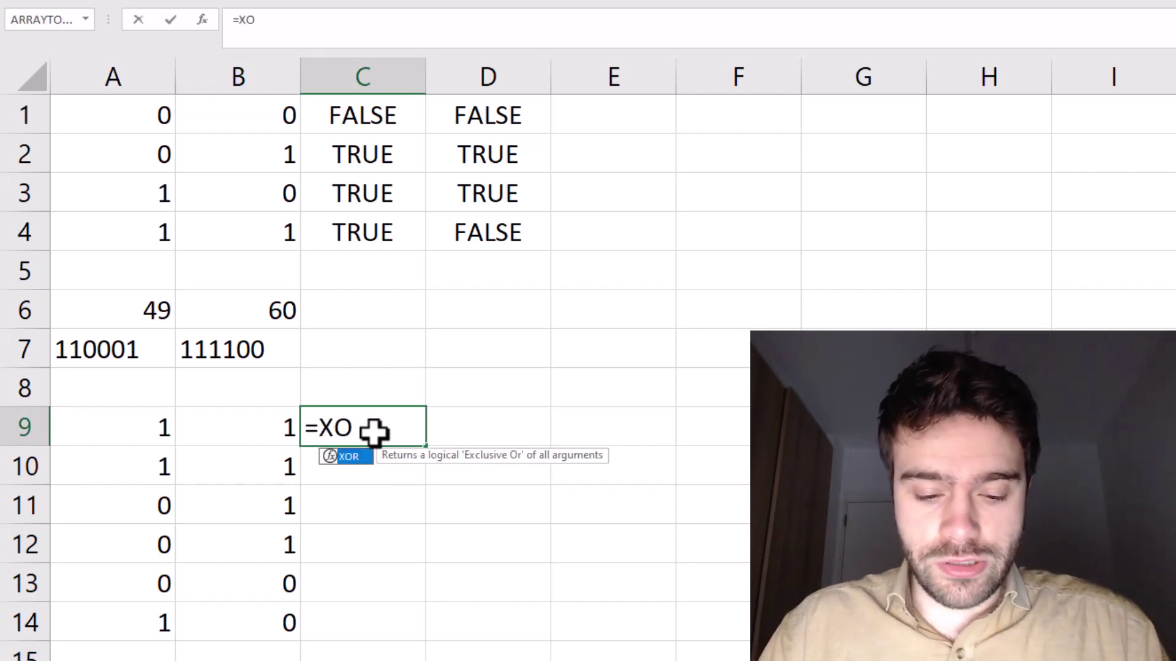
pyautogui.click(166, 416)
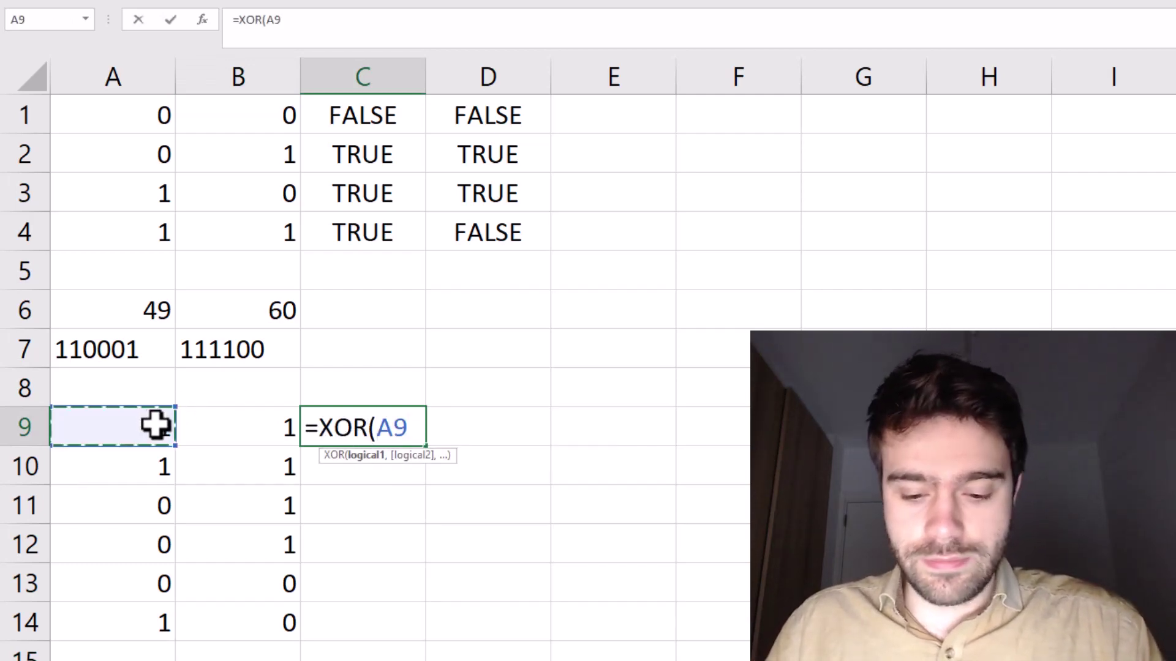
pyautogui.write(',')
pyautogui.click(202, 423)
pyautogui.hotkey('ctrl', 'Return')
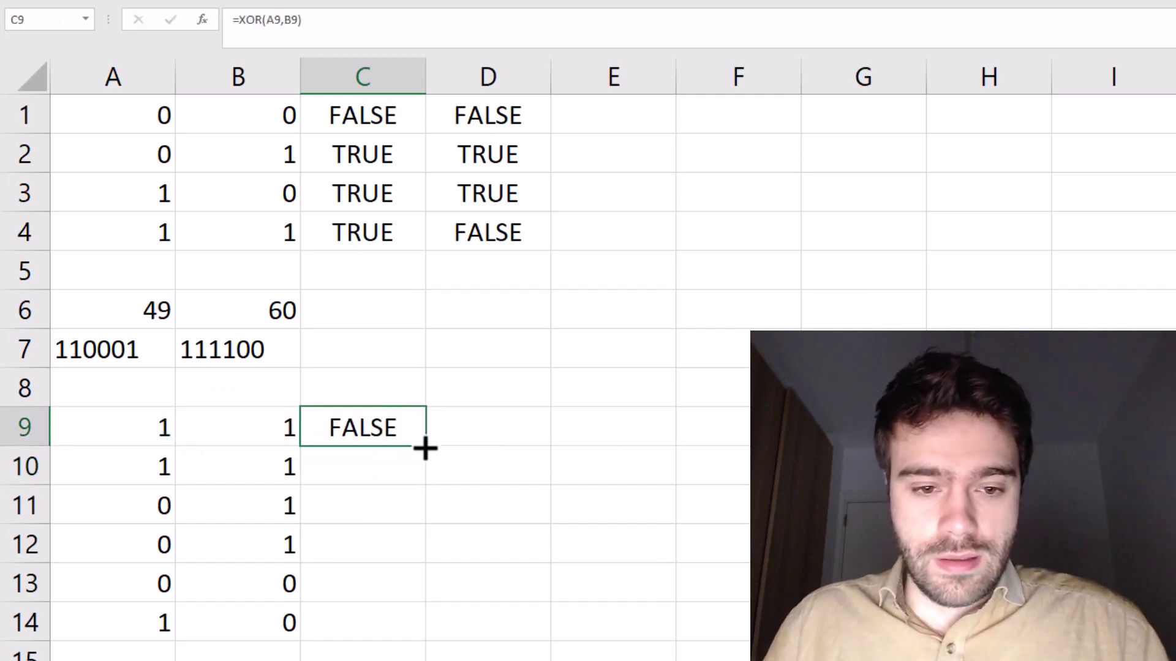
# Change the C9 formula to =IF(XOR(A9,B9),1,0) and fill it down to C14.
pyautogui.click(243, 19)
pyautogui.click(243, 19)
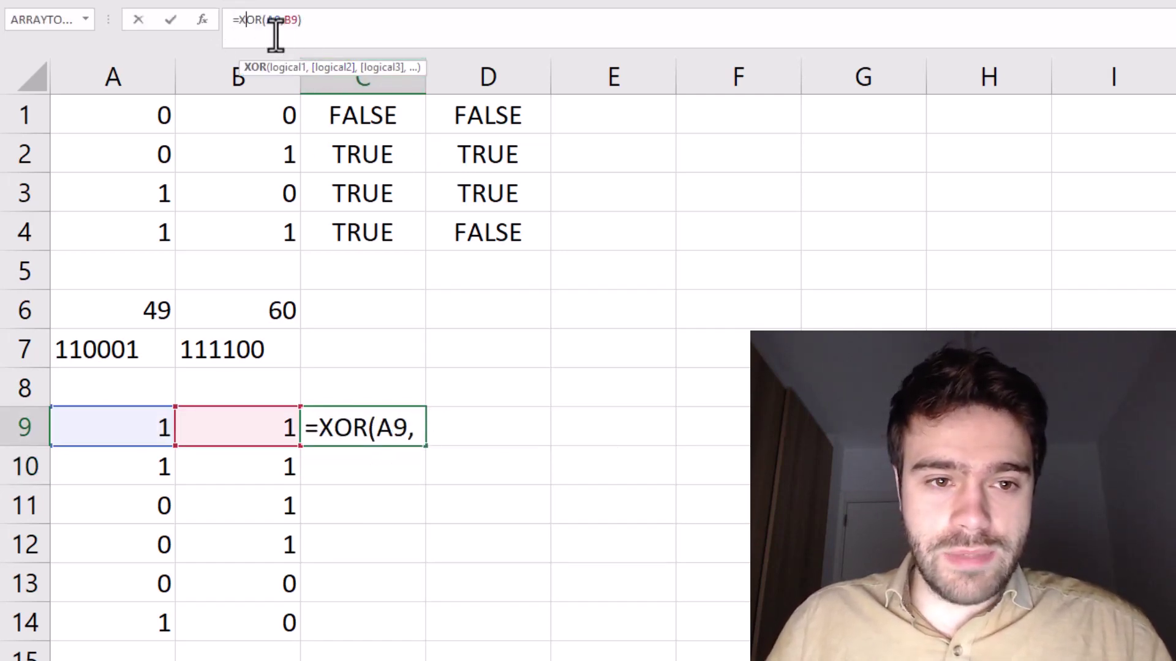
pyautogui.write('IF(')
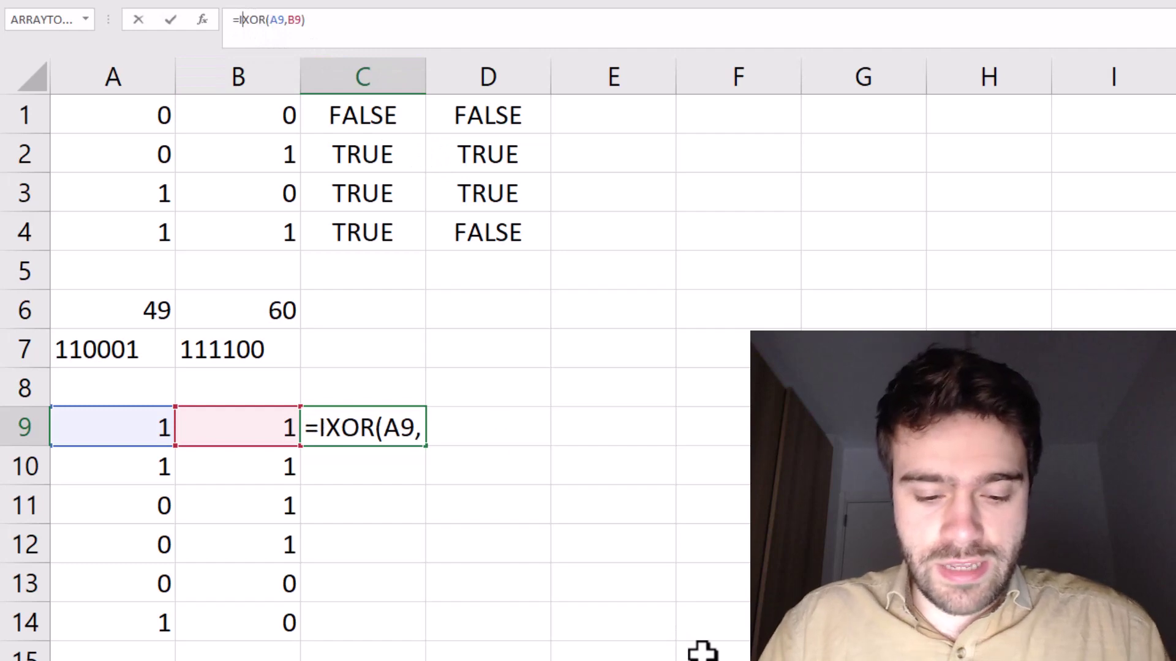
pyautogui.click(380, 27)
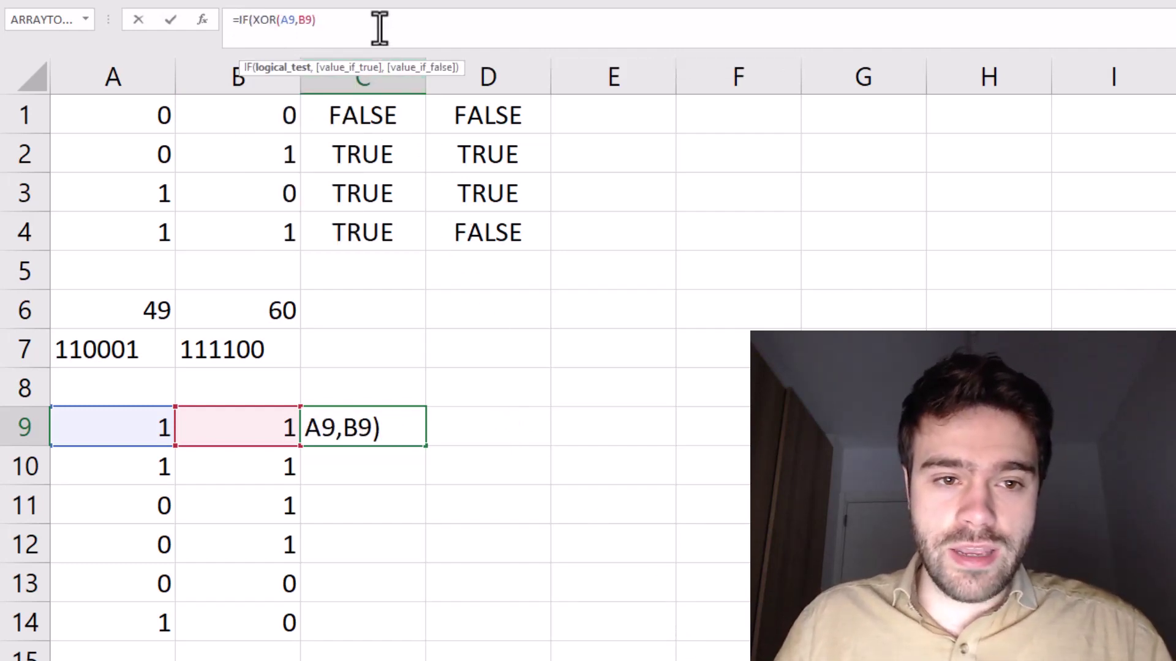
pyautogui.write(',1')
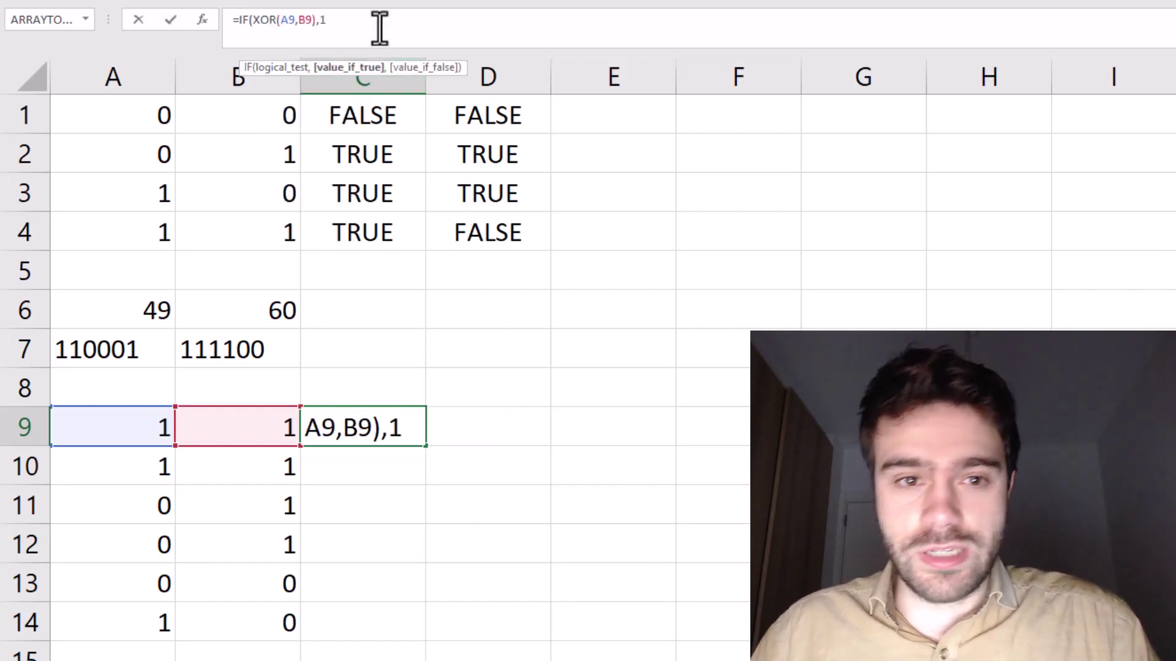
pyautogui.write(',')
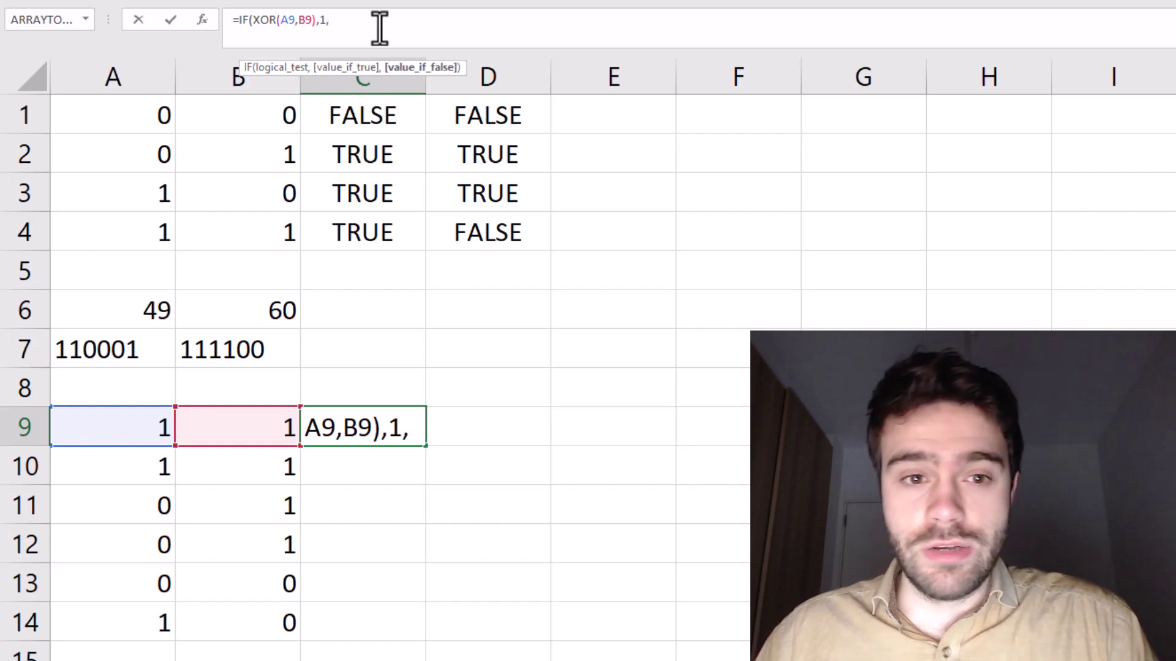
pyautogui.write('0)')
pyautogui.press('Return')
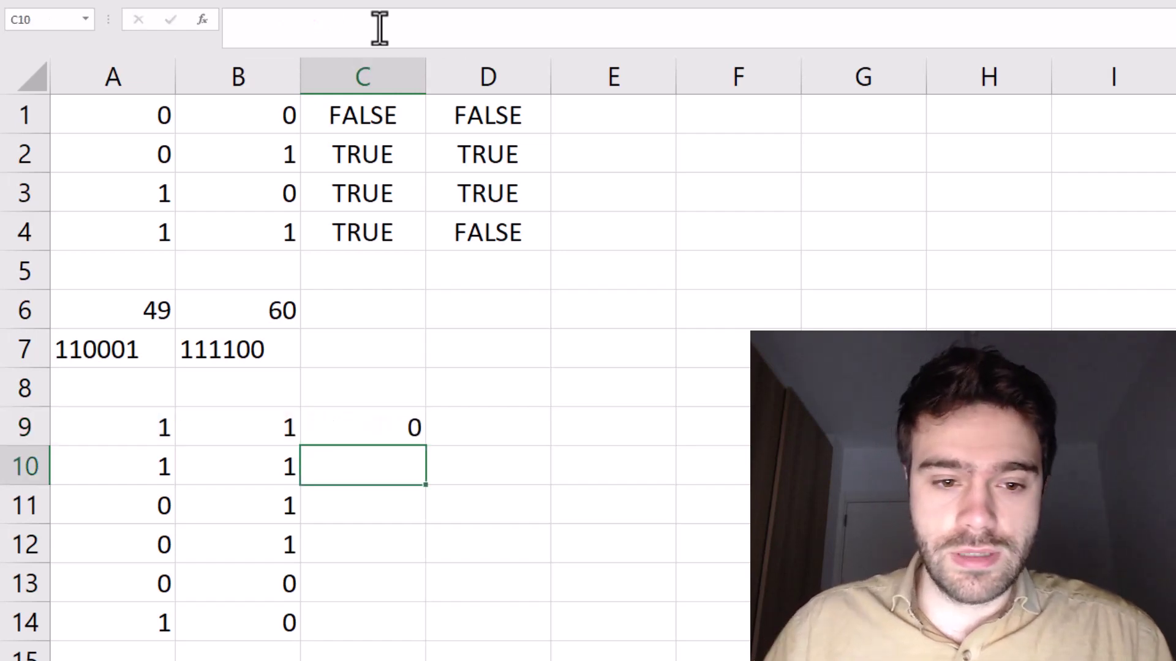
pyautogui.click(401, 435)
pyautogui.doubleClick(426, 448)
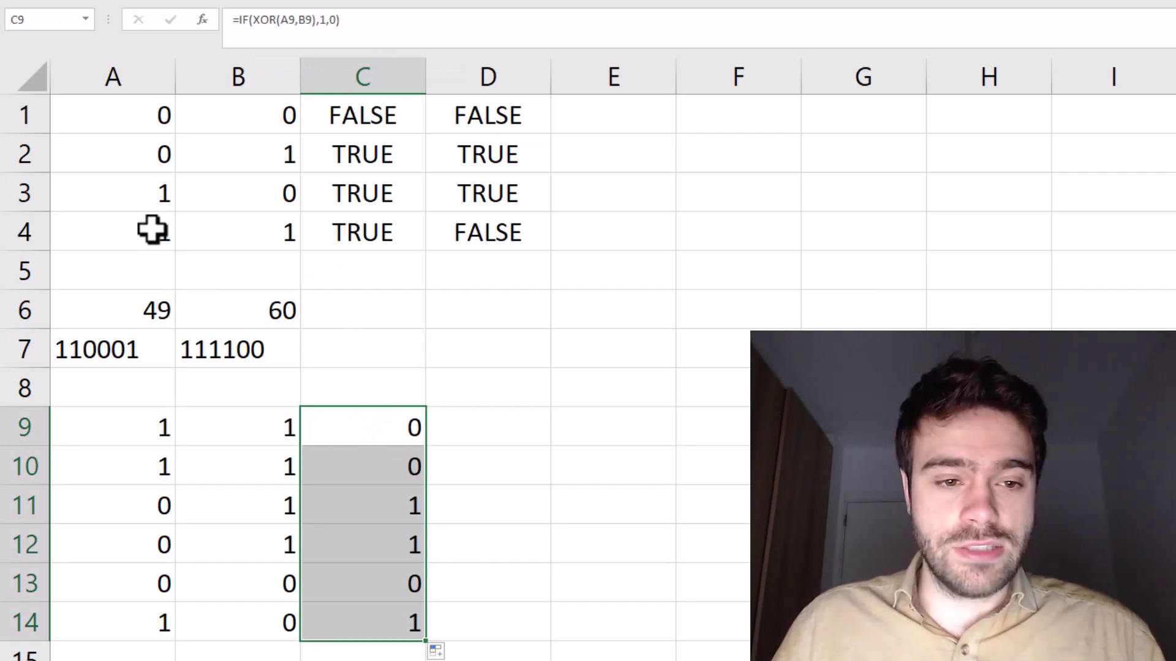
# Compare the XOR bits in C9:C10 with the truth table's 1/1 row, and examine its two mixed rows.
pyautogui.moveTo(151, 231); pyautogui.dragTo(228, 231)
pyautogui.moveTo(134, 229); pyautogui.dragTo(258, 254)
pyautogui.click(490, 234)
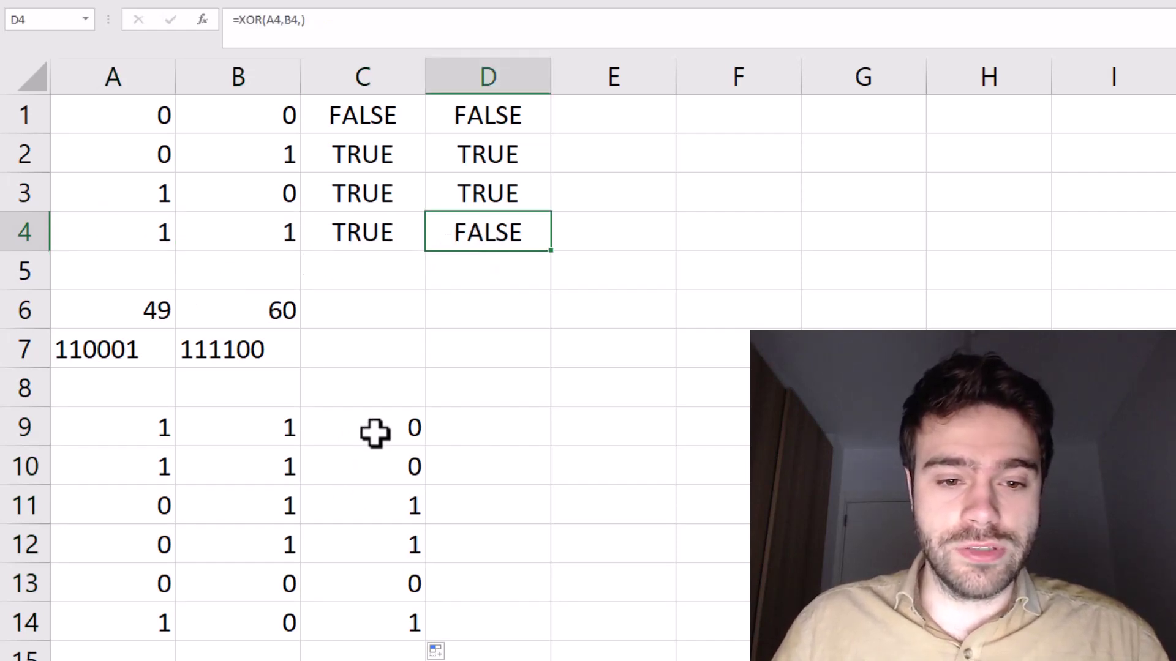
pyautogui.moveTo(375, 433); pyautogui.dragTo(380, 457)
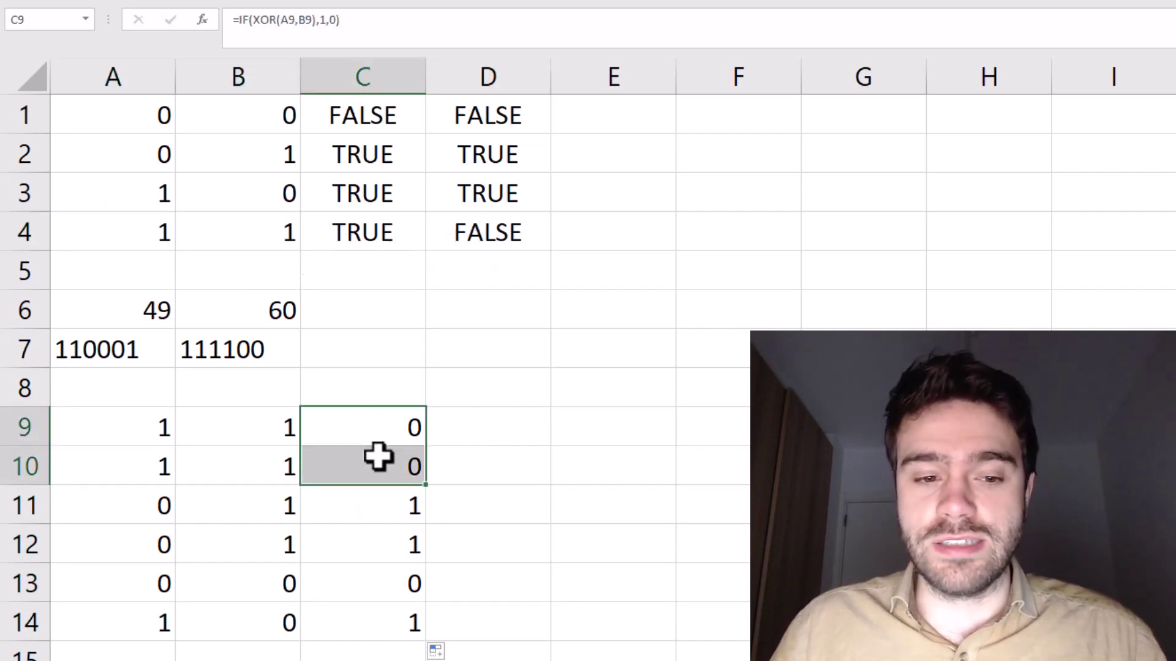
pyautogui.click(475, 163)
pyautogui.moveTo(475, 194); pyautogui.dragTo(134, 194)
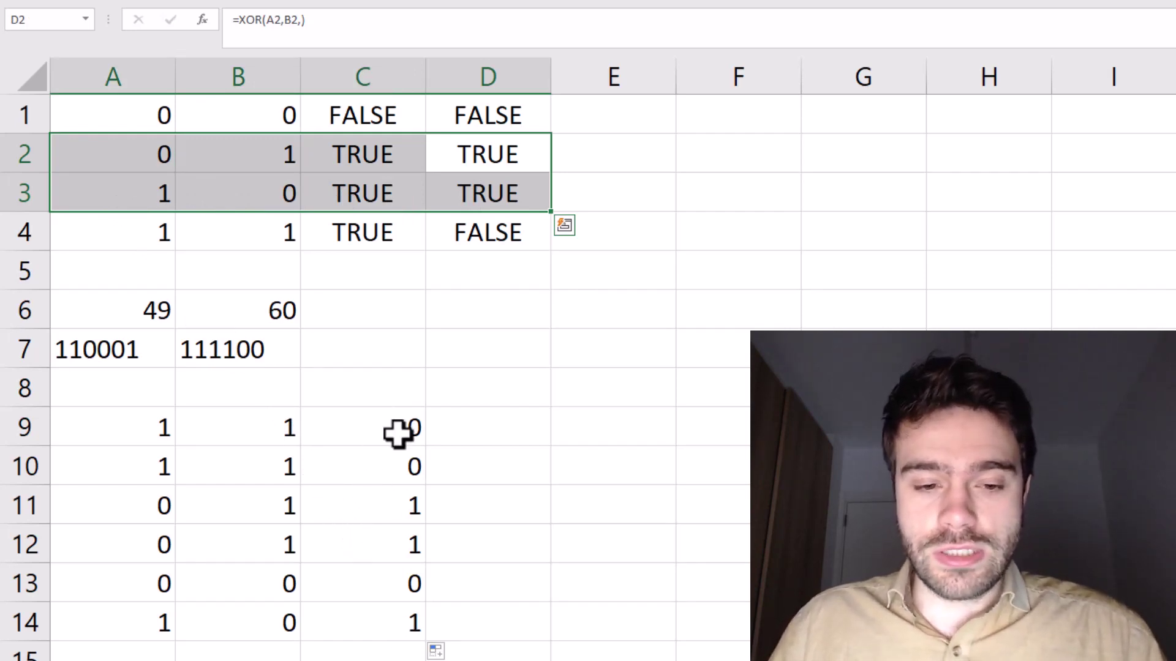
# Enter the XOR bits as 001101 in D9 and convert them to decimal in E9 with =BIN2DEC(D9).
pyautogui.click(521, 421)
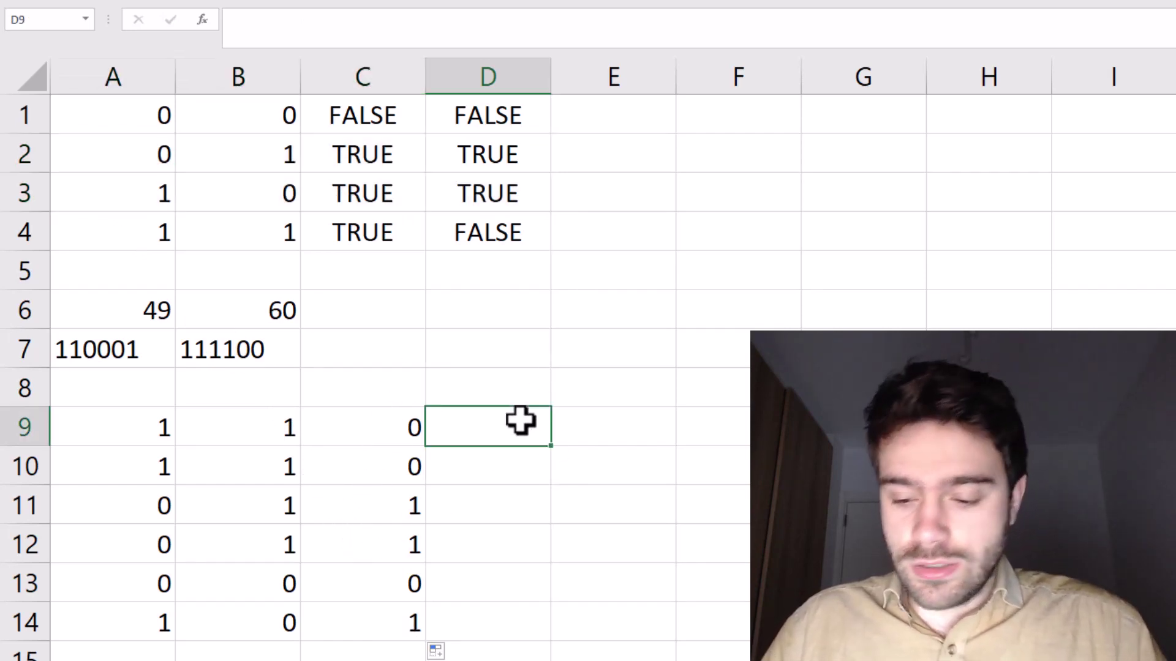
pyautogui.write('001101')
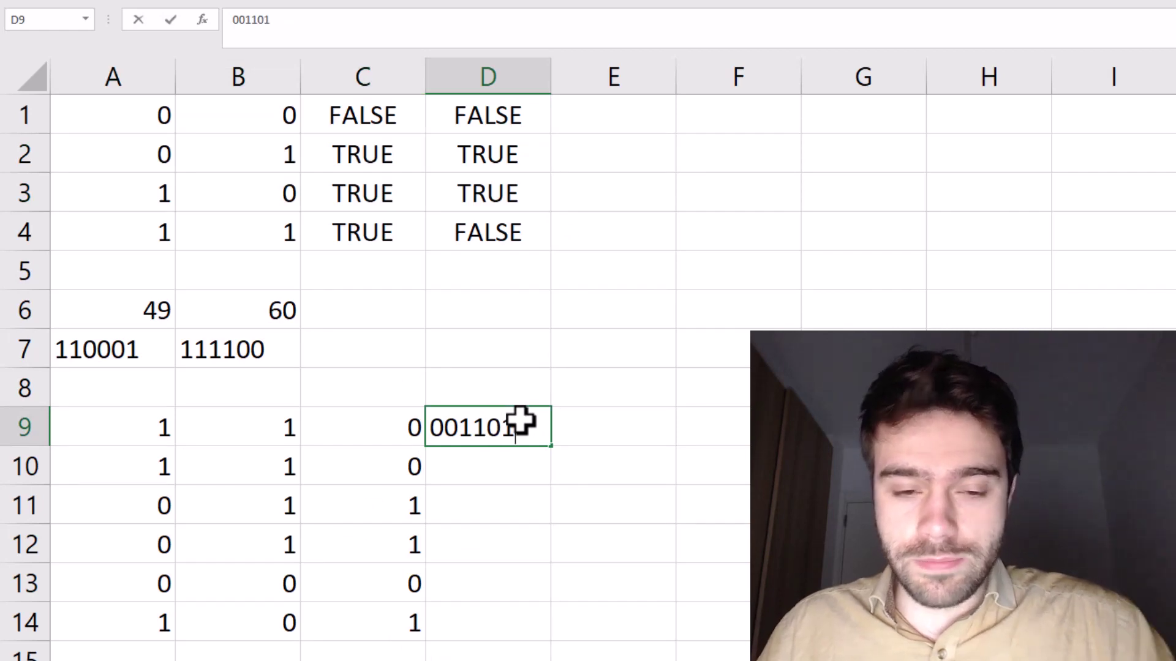
pyautogui.click(609, 423)
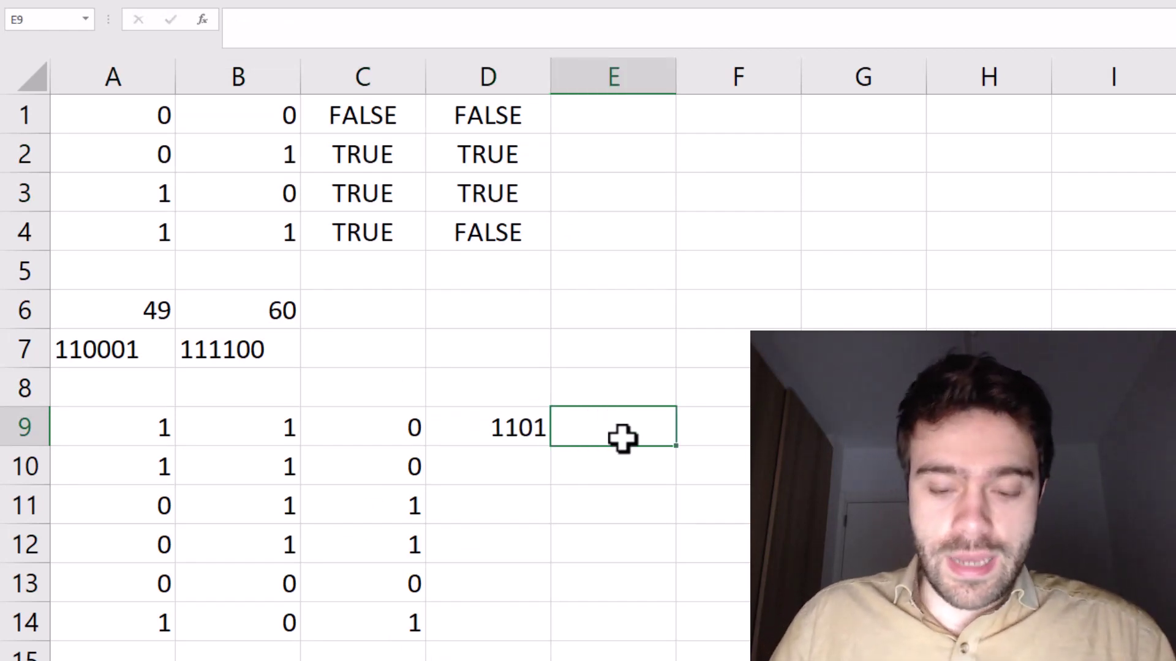
pyautogui.write('=')
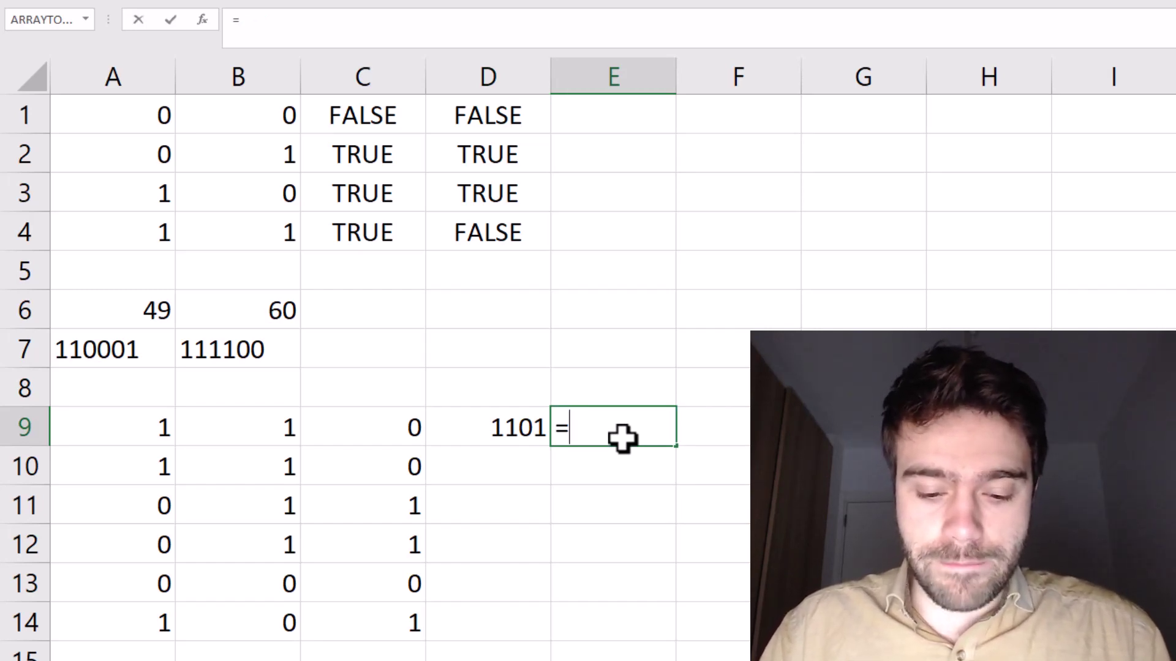
pyautogui.write('BIN2DEC')
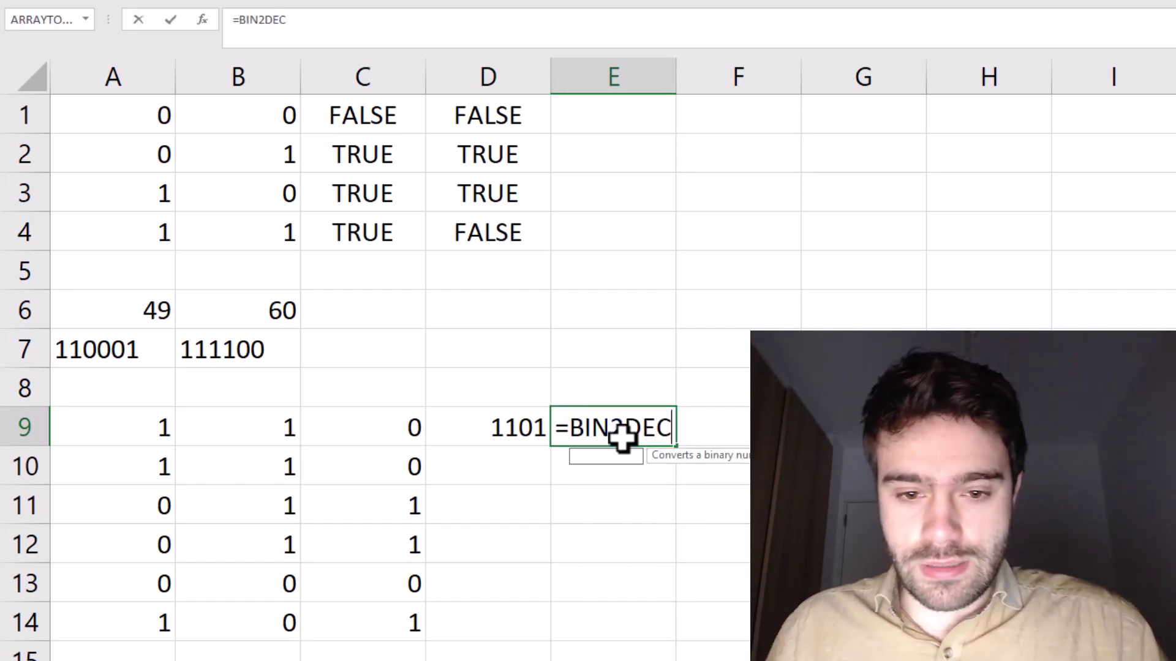
pyautogui.write('(')
pyautogui.click(515, 423)
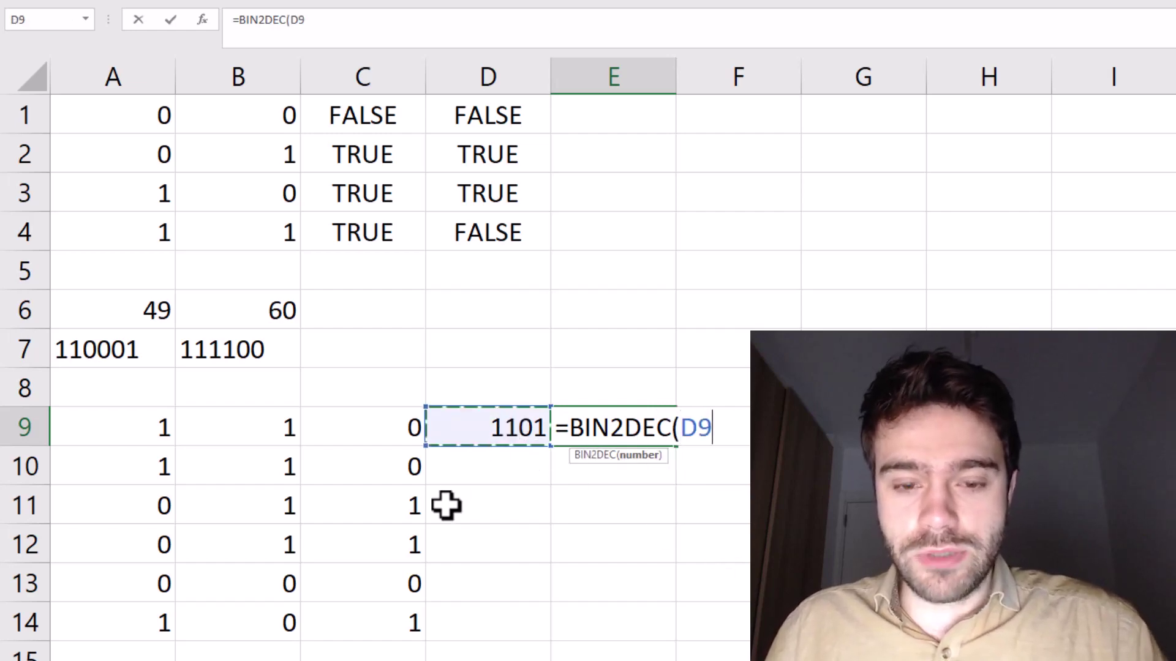
pyautogui.press('Return')
pyautogui.click(588, 425)
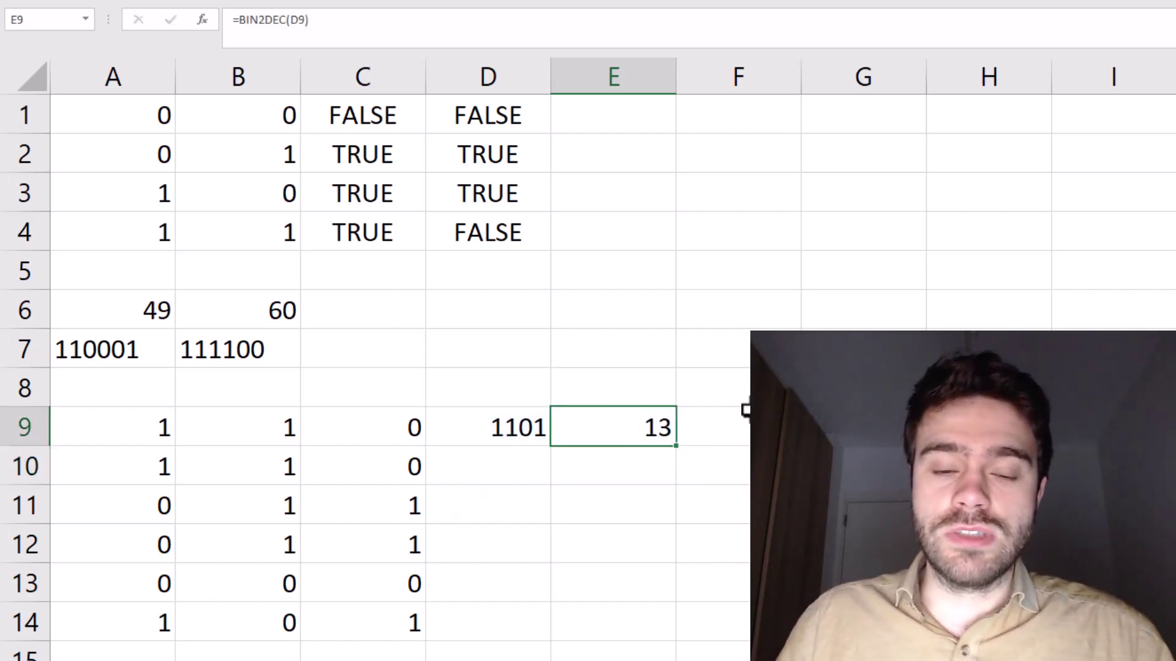
# Calculate the bitwise XOR of the two decimal numbers directly in E6 with =BITXOR(A6,B6).
pyautogui.click(593, 316)
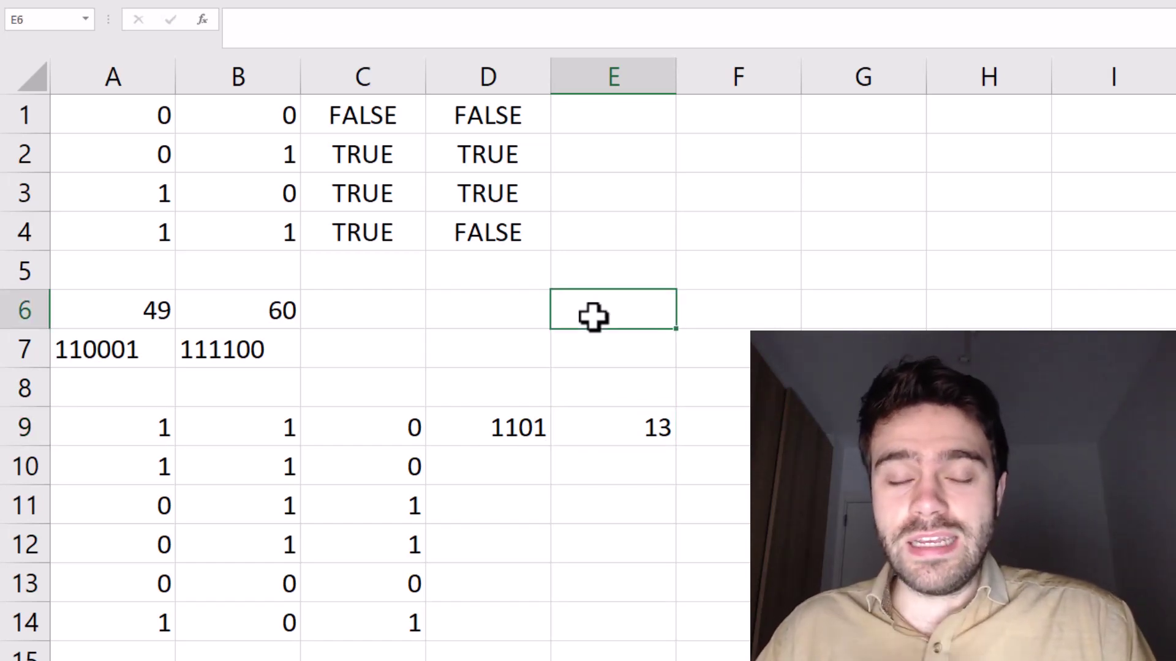
pyautogui.write('=')
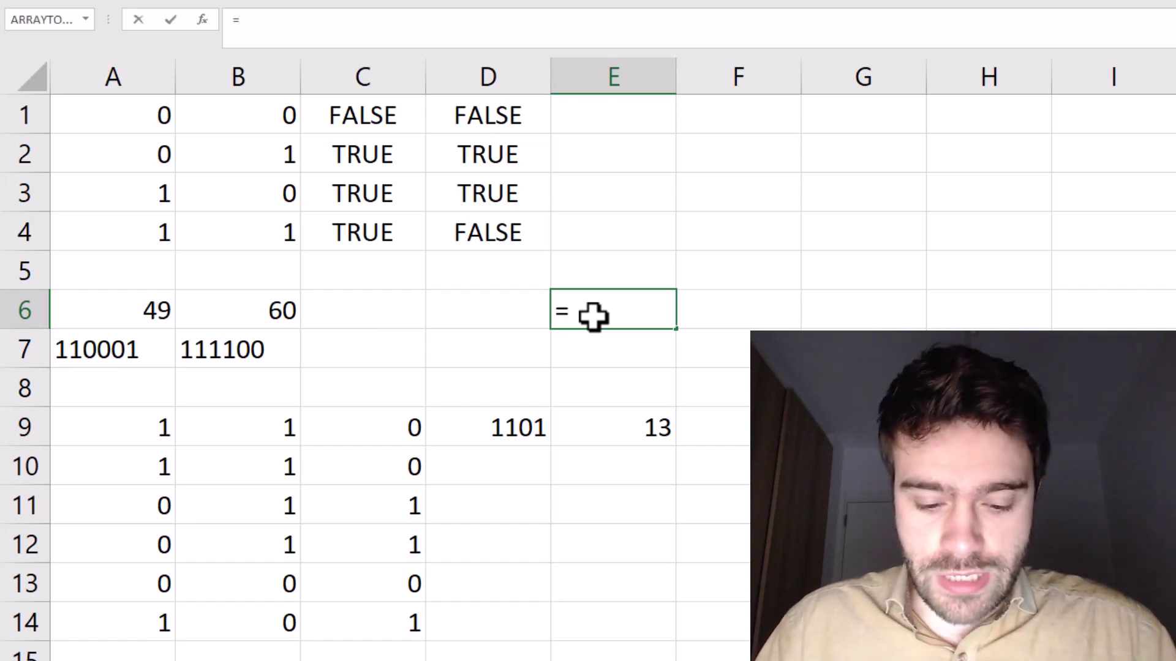
pyautogui.write('BITXOR(')
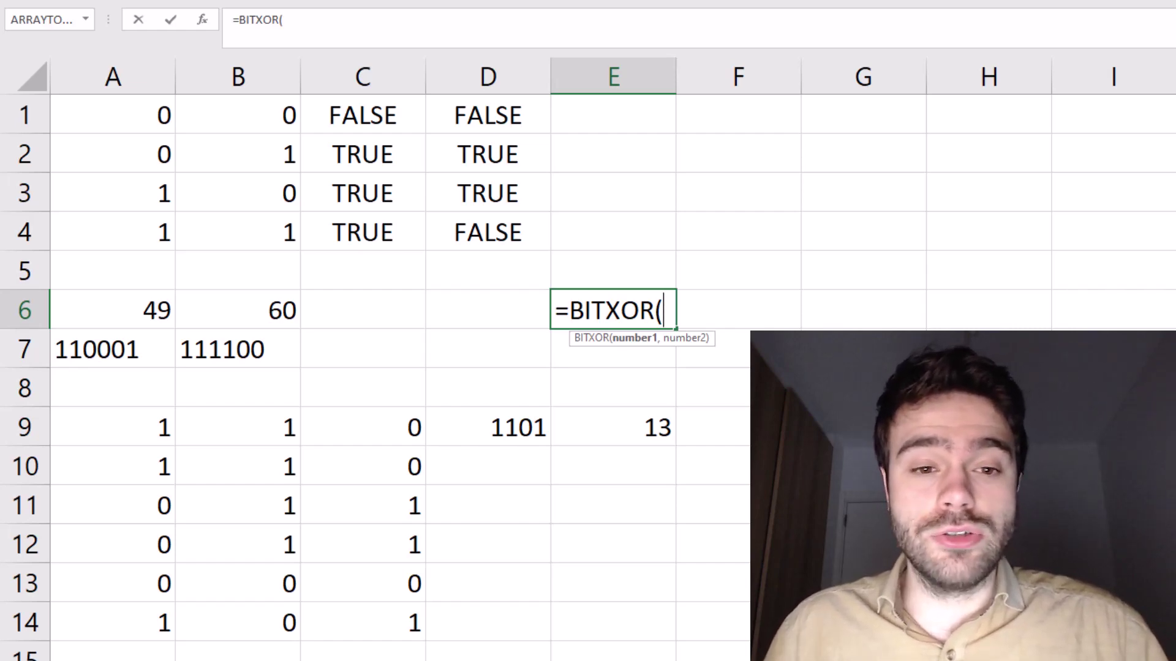
pyautogui.click(127, 301)
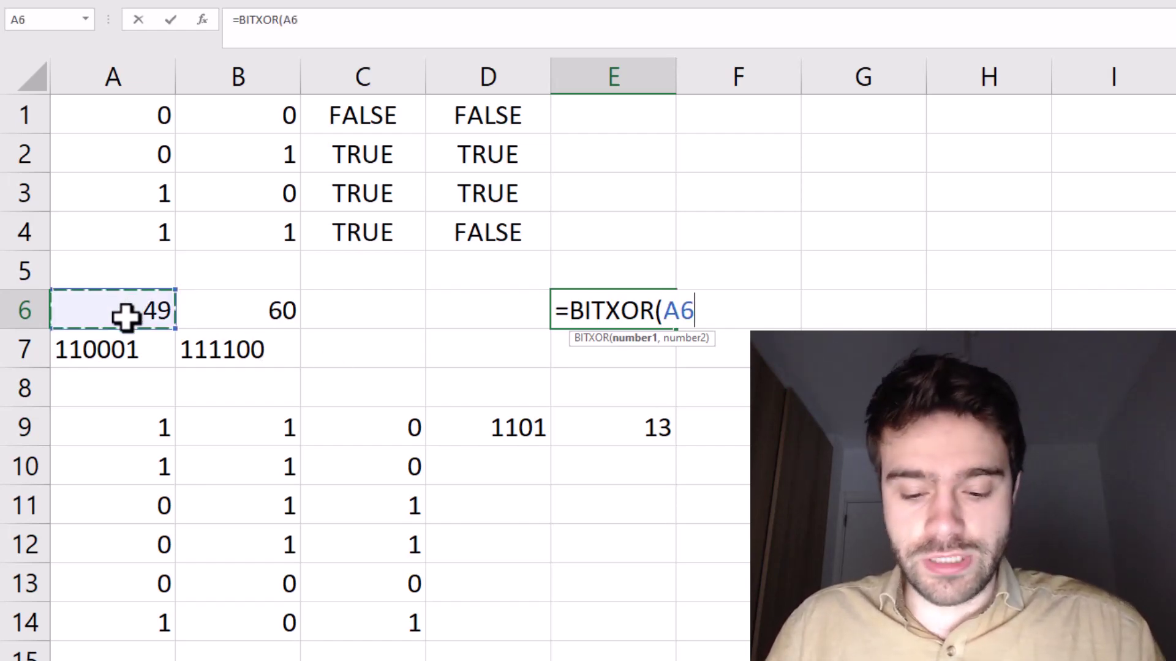
pyautogui.write(',')
pyautogui.click(221, 316)
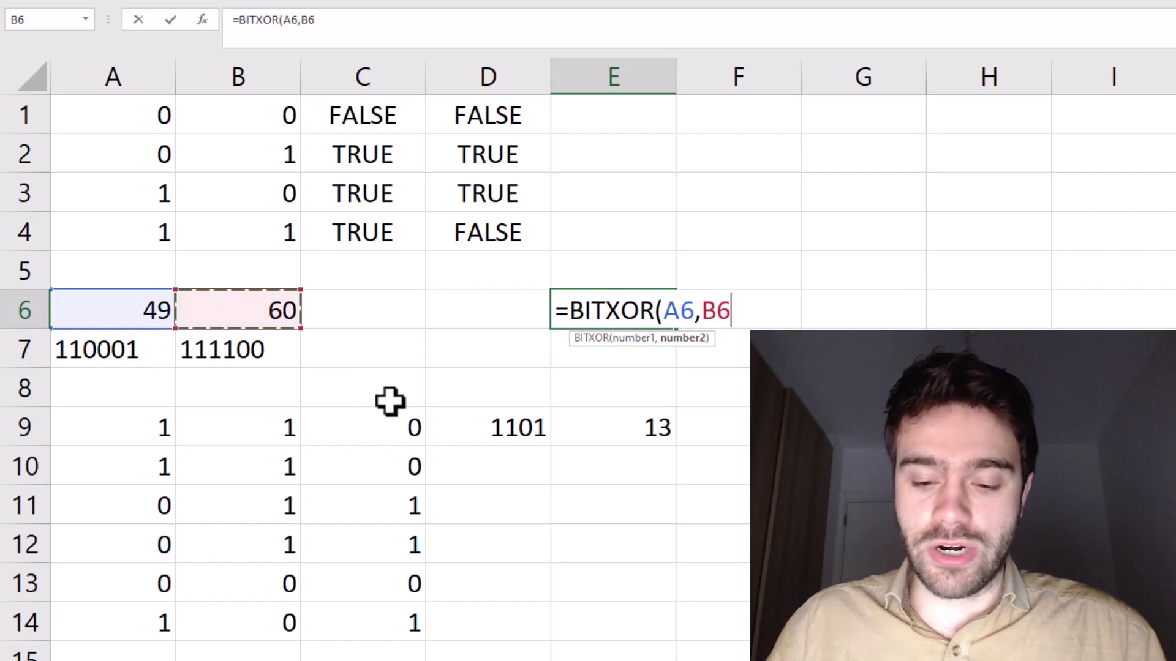
pyautogui.write(')')
pyautogui.press('Return')
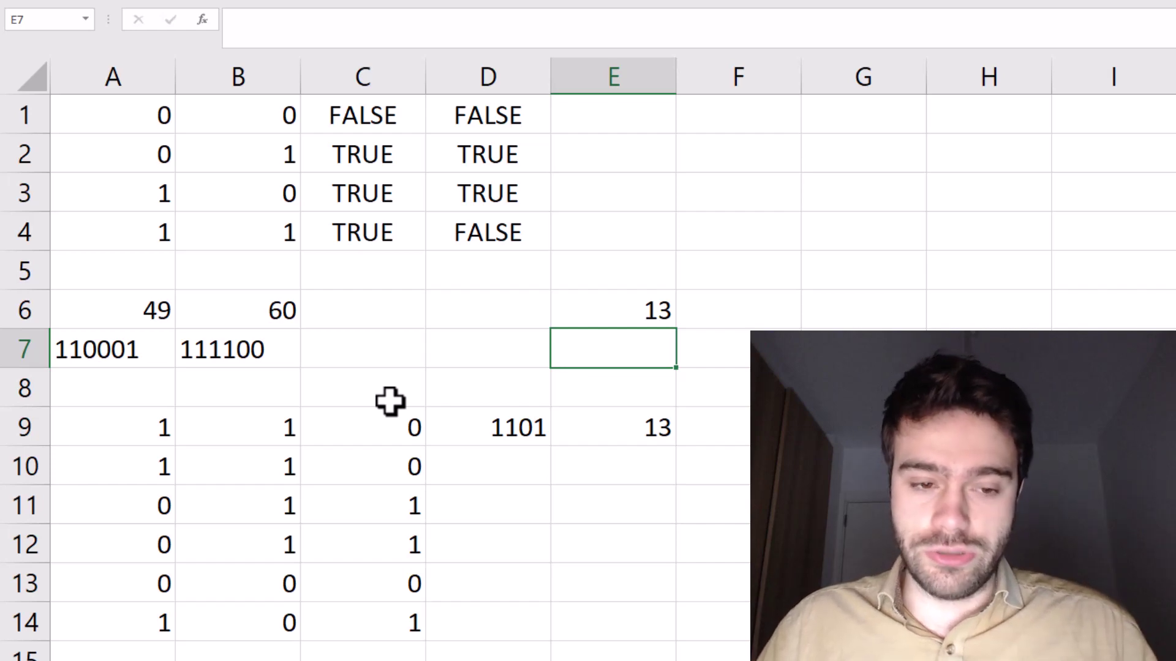
pyautogui.click(580, 317)
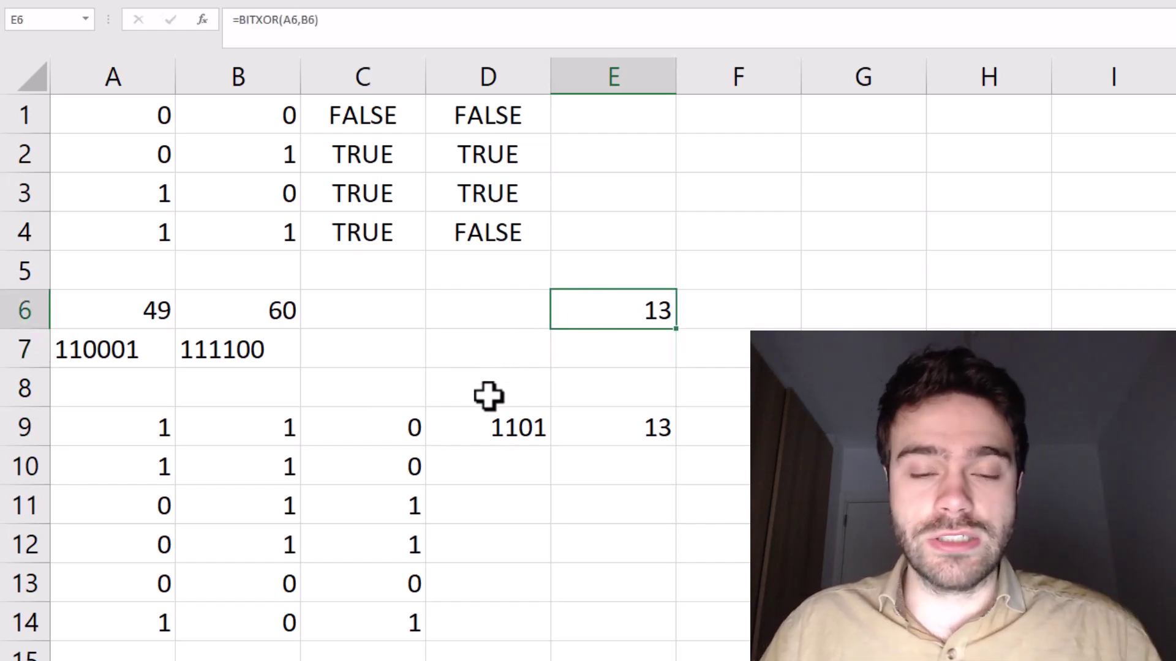